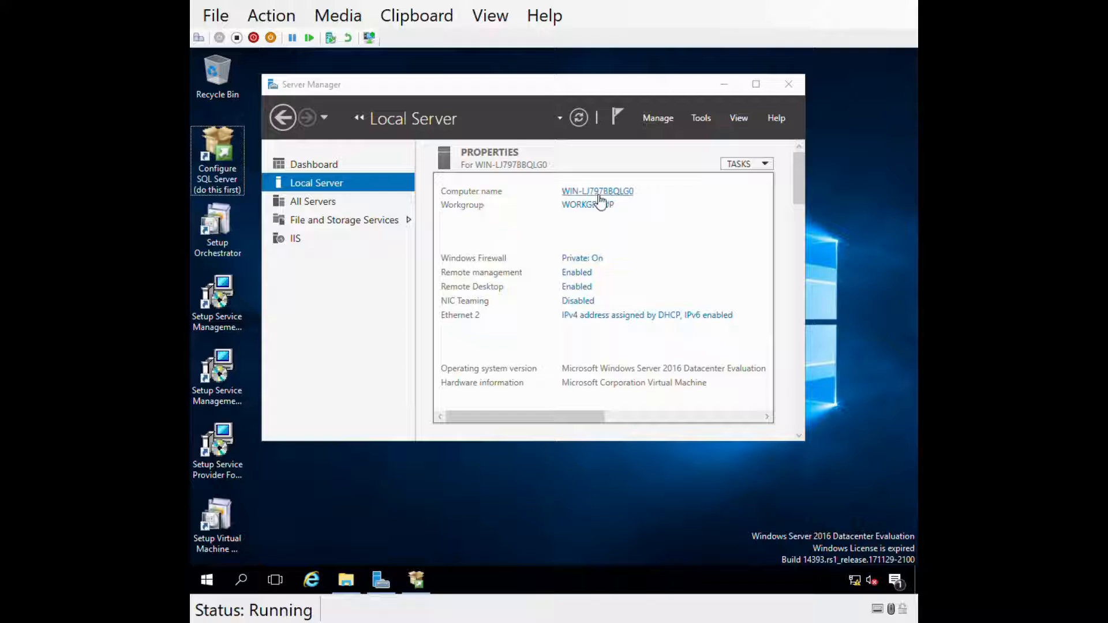
- Rename the computer to SCO-SAC1 and set it to join the louistechviews.int domain
left_click(610, 195)
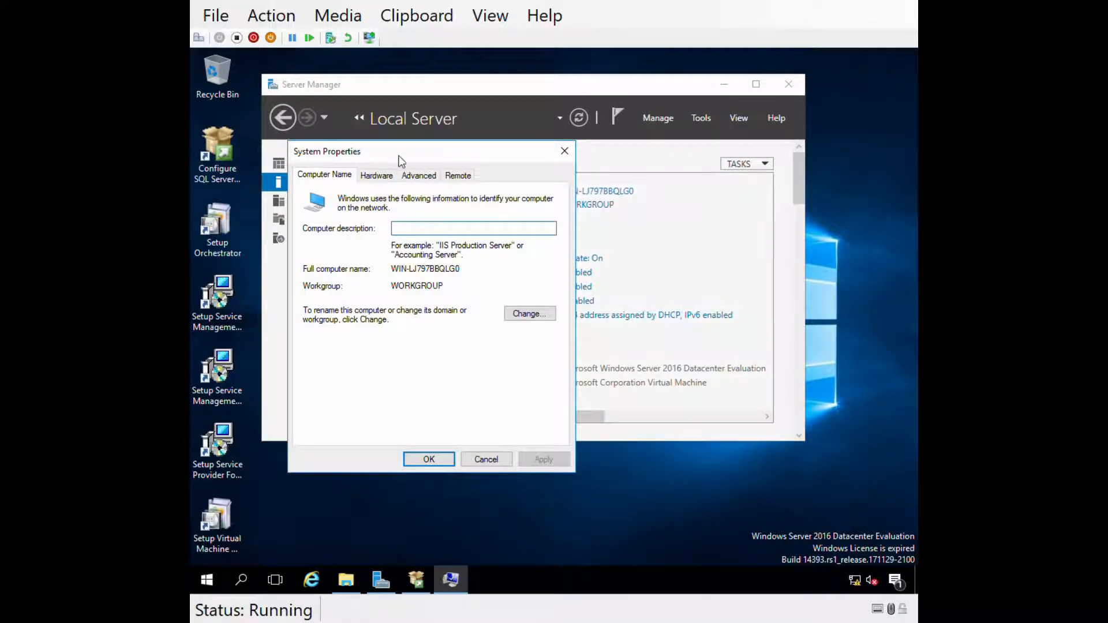
left_click(524, 314)
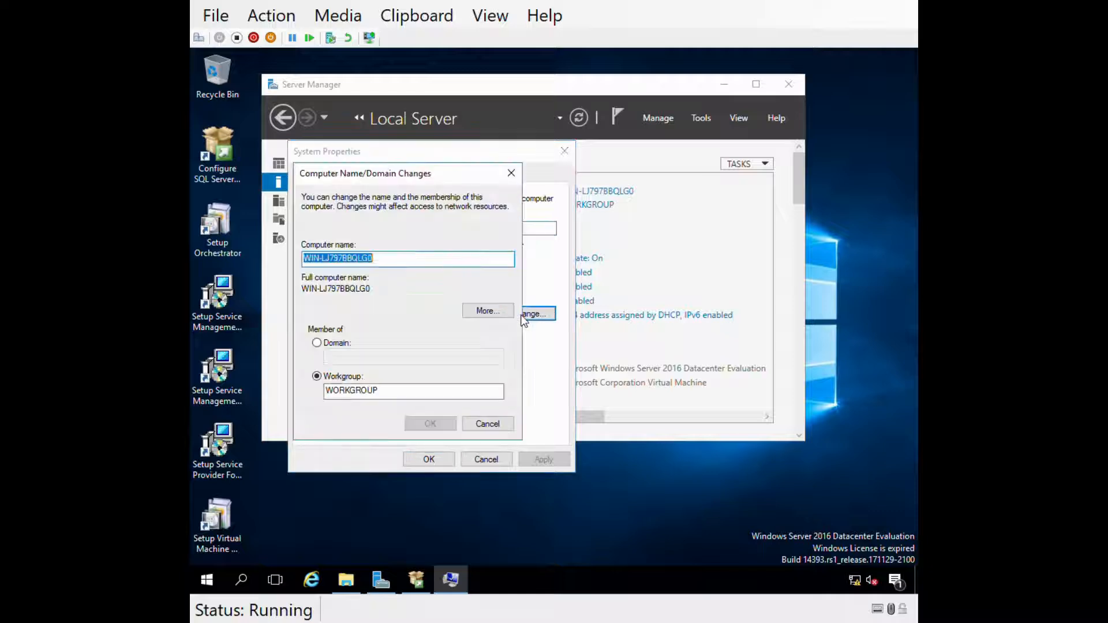
type("g")
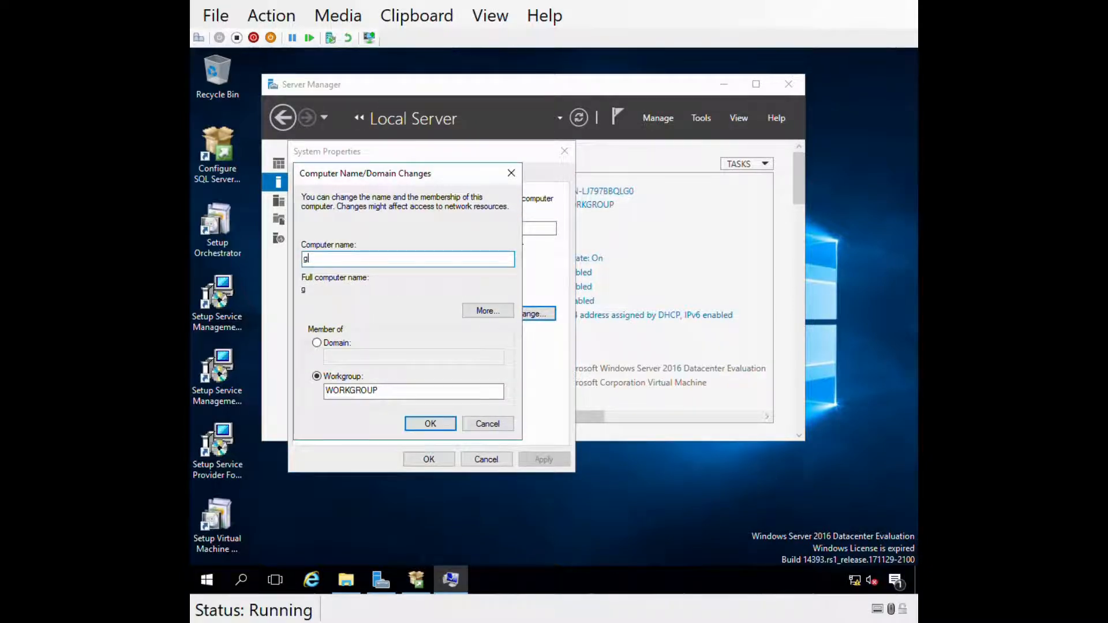
key("BackSpace")
type("SCO-SAC1")
left_click(317, 344)
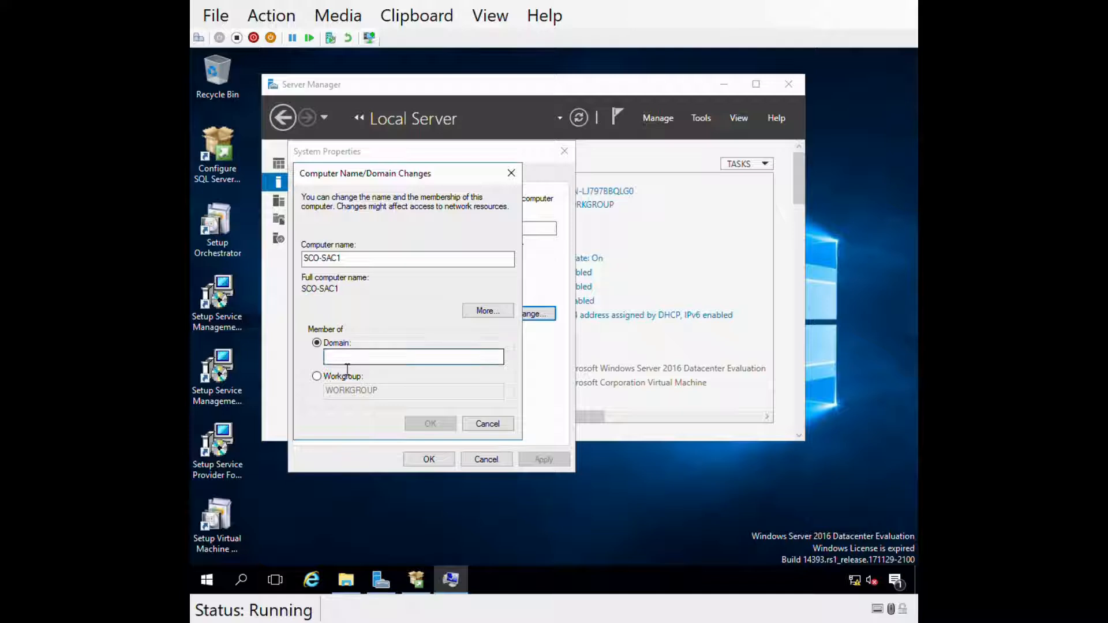
type("louiste")
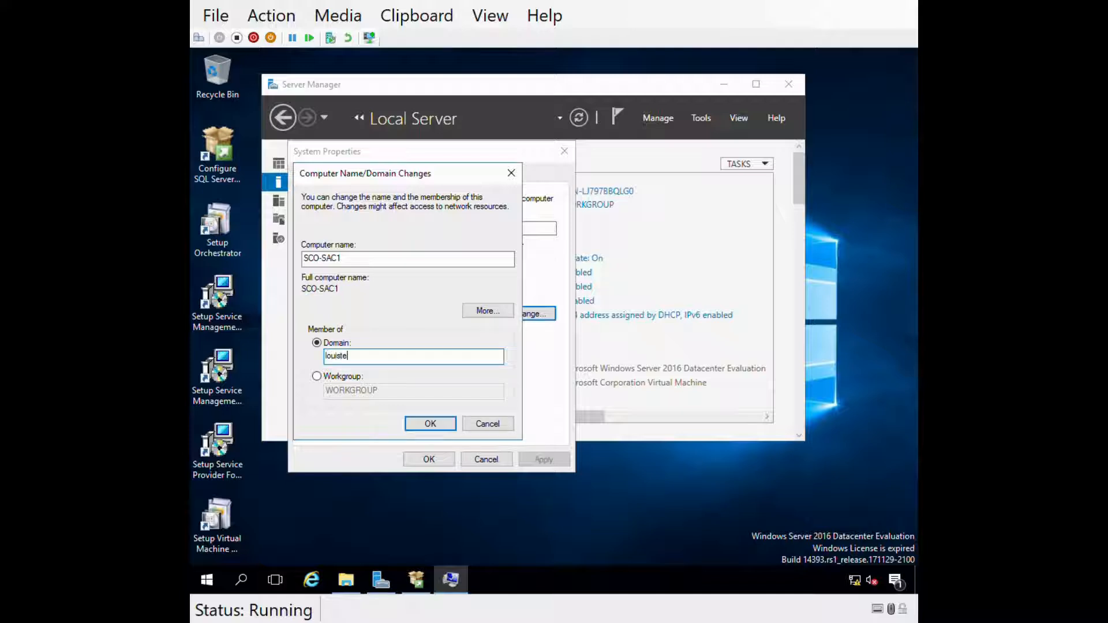
type("chviews.int")
left_click(428, 426)
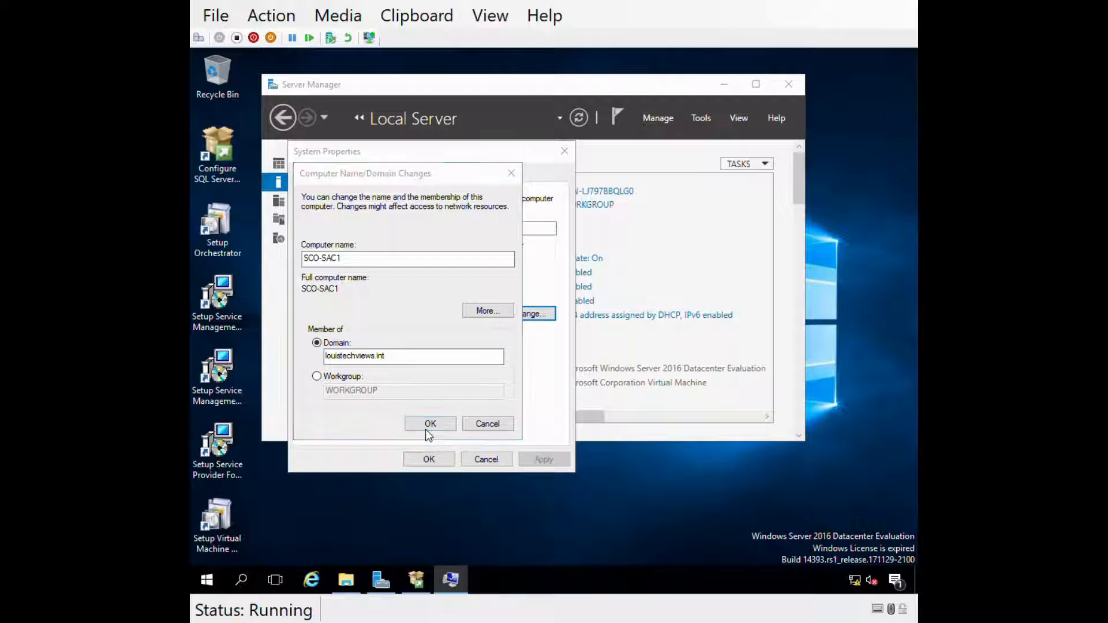
- Authorise the domain join with the domain administrator credentials, acknowledge the welcome and restart notices, and close System Properties
type("admini")
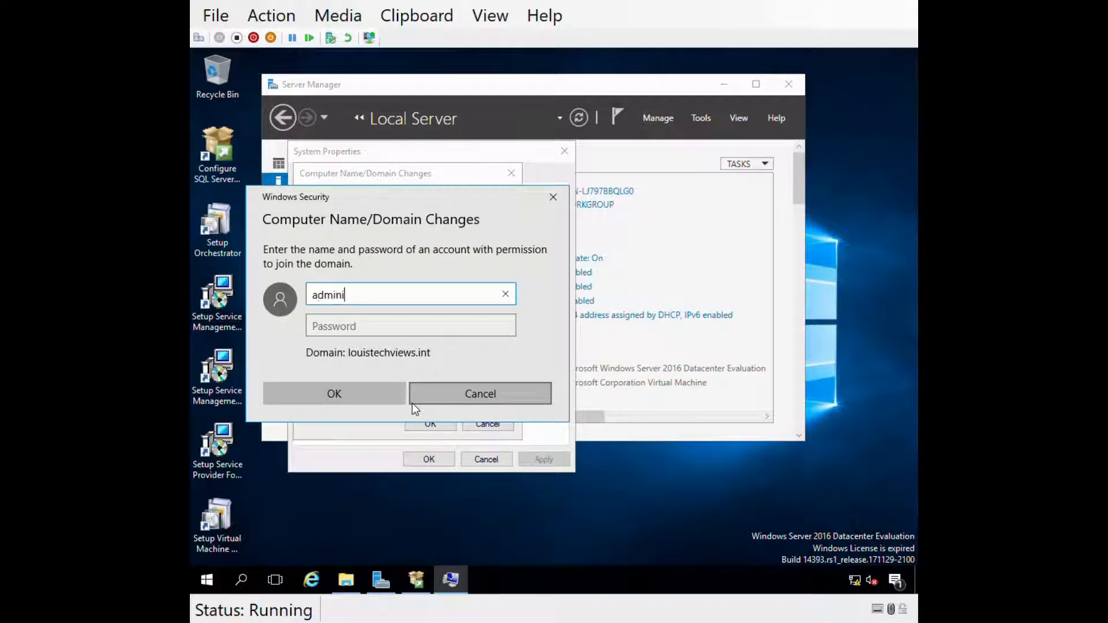
type("strator")
key("Tab")
type("*********")
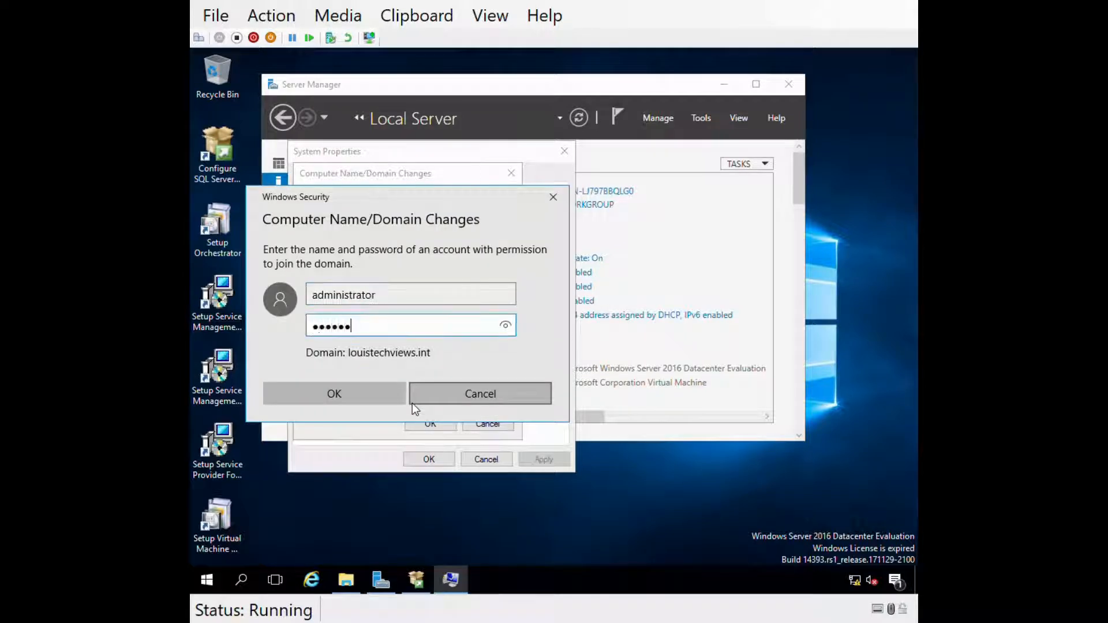
key("Return")
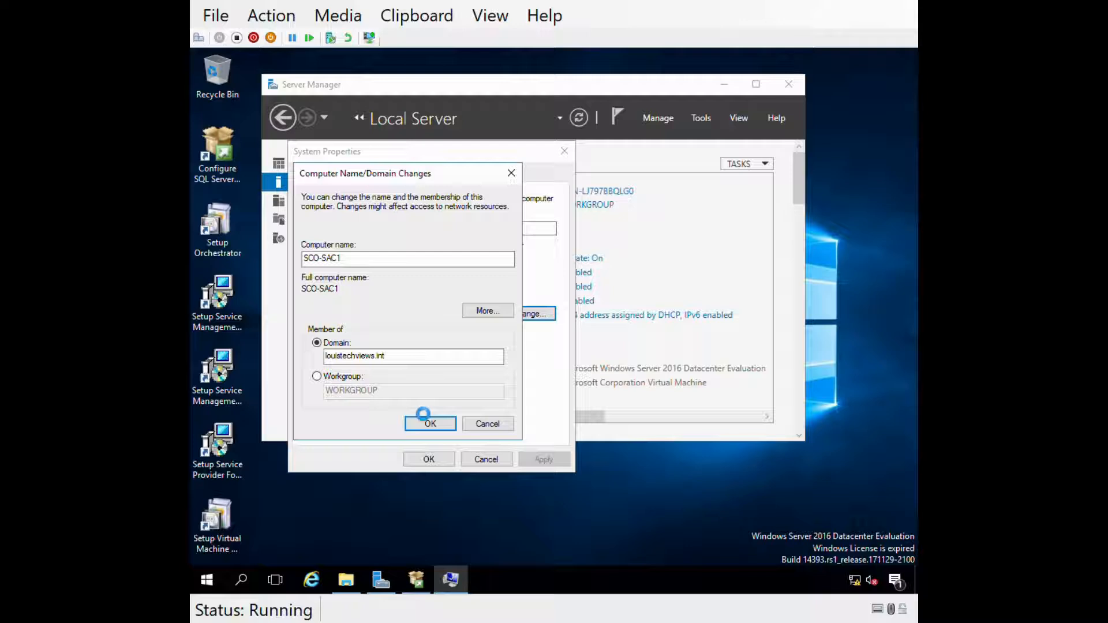
left_click(632, 368)
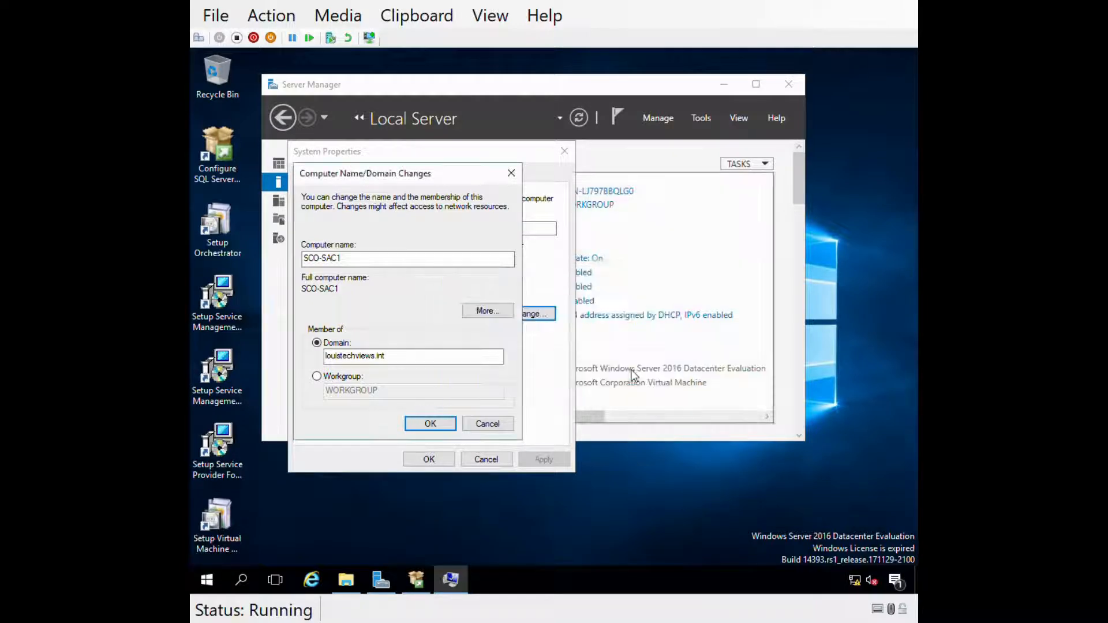
left_click(638, 329)
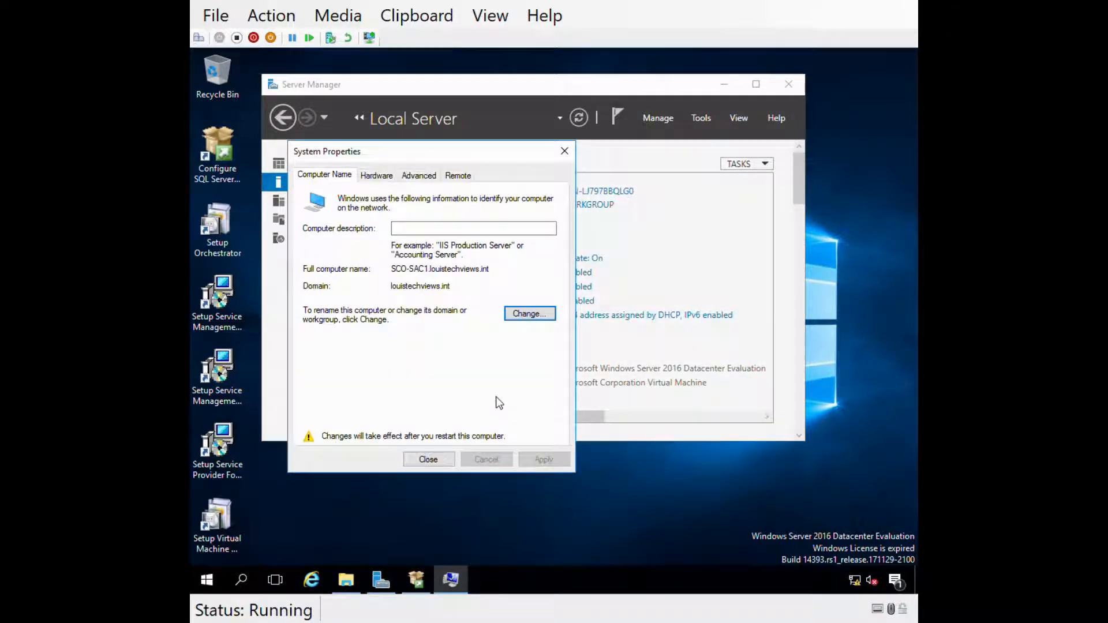
left_click(436, 462)
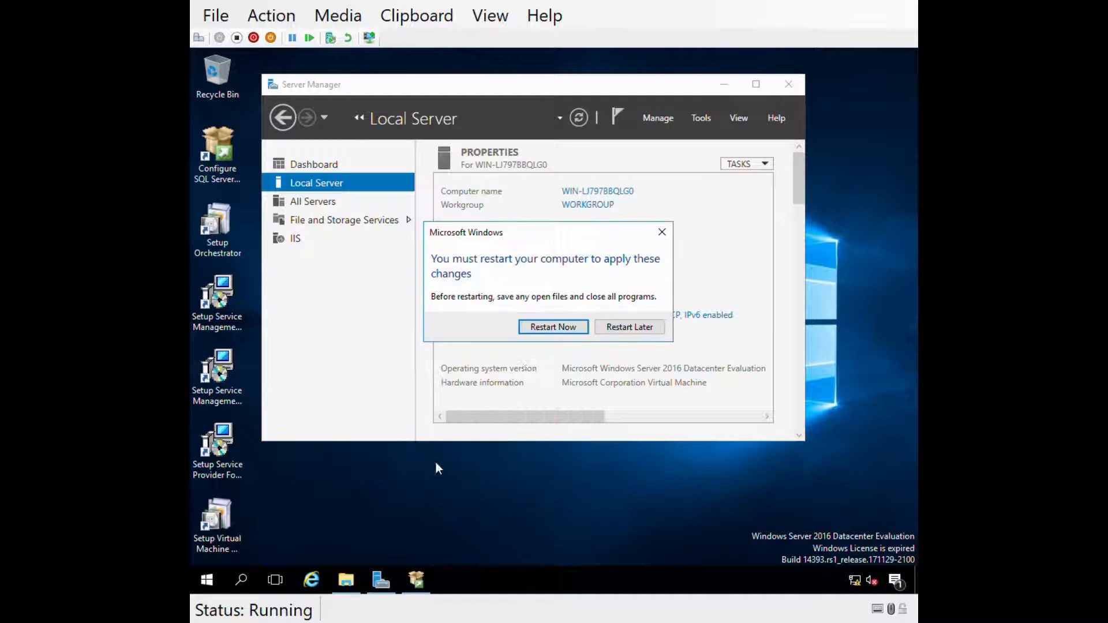
- Restart the server and sign in as the LOUISTECHVIEWS domain administrator
left_click(553, 327)
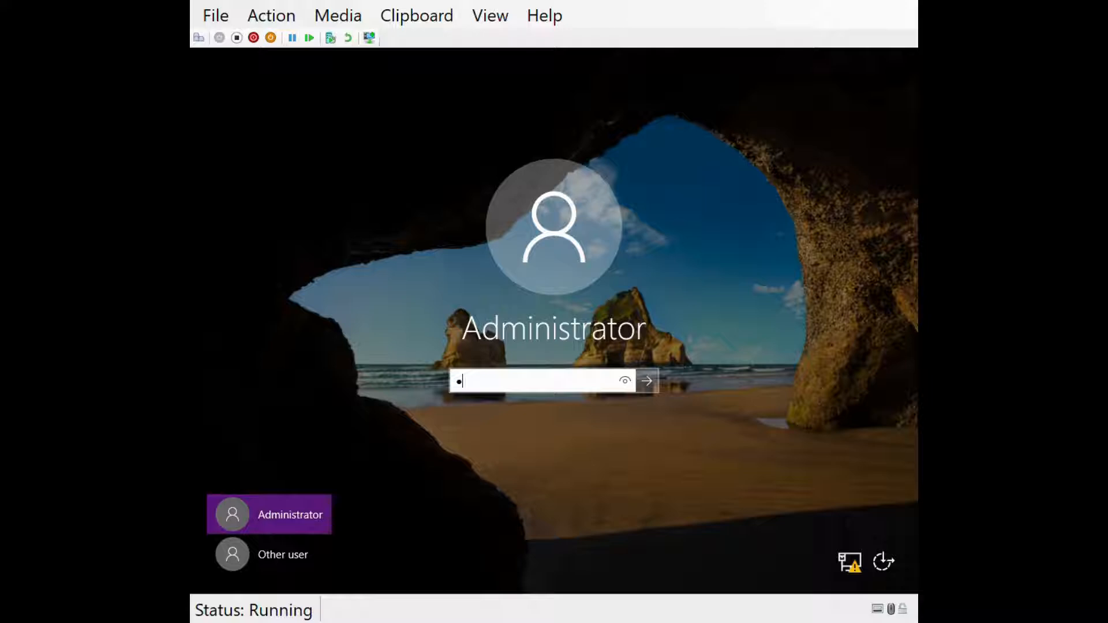
key("BackSpace")
left_click(261, 560)
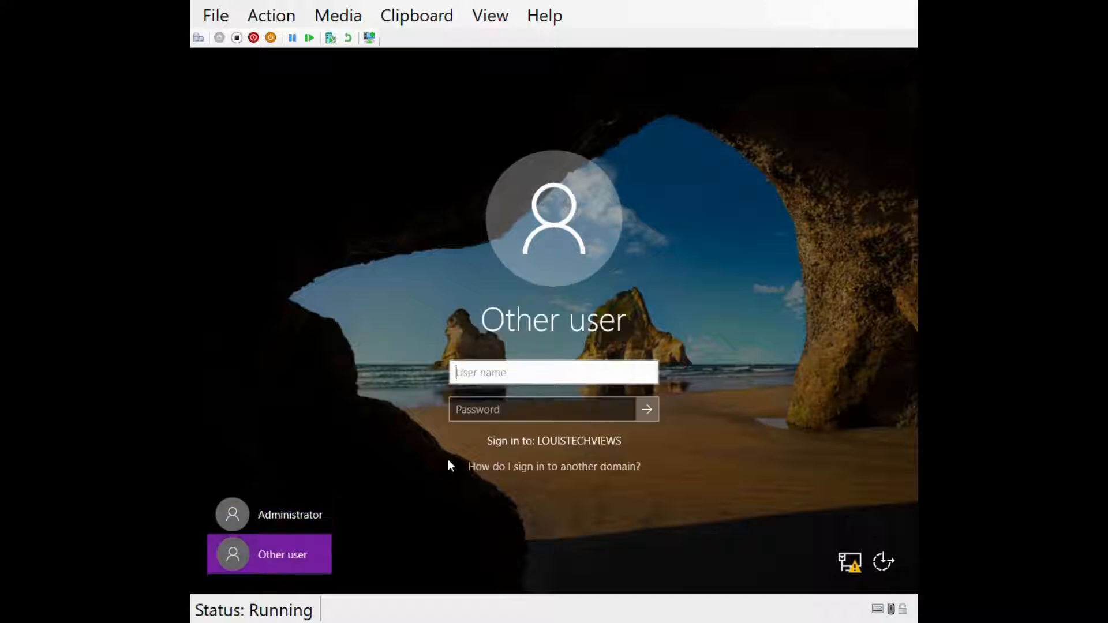
type("LOUISTECHE")
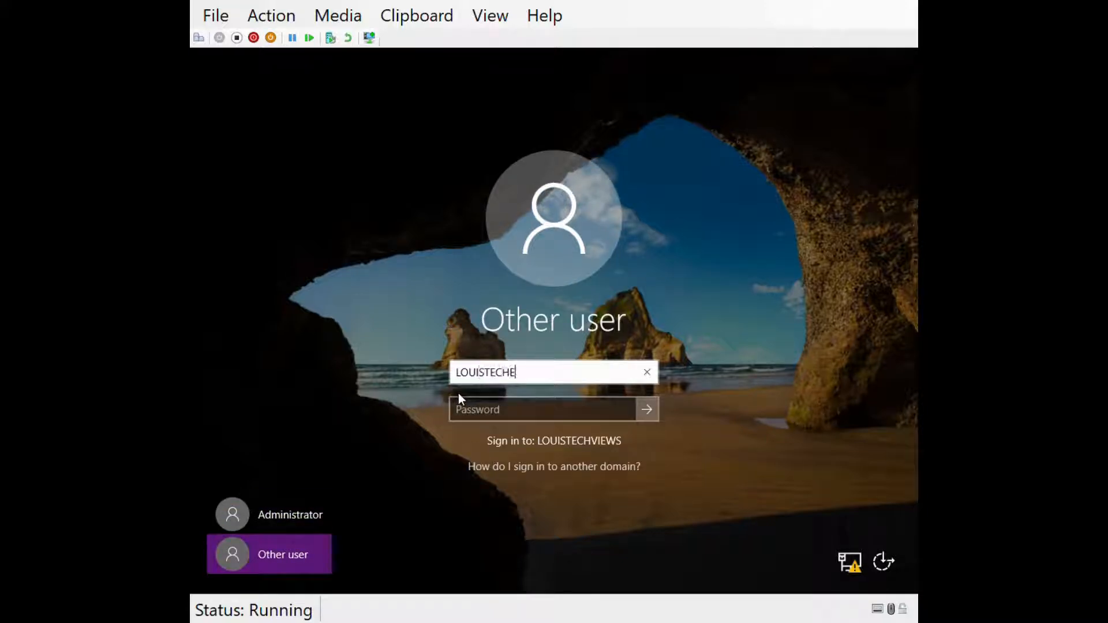
key("BackSpace")
type("VIEWS\\administrator")
key("Tab")
type("******")
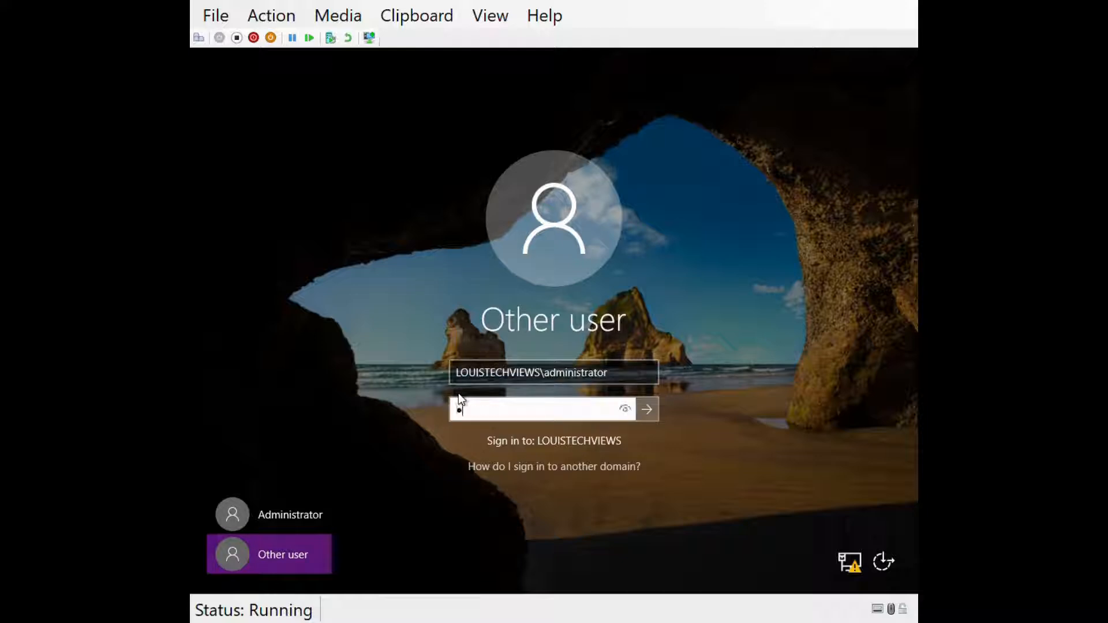
type("*****")
key("Return")
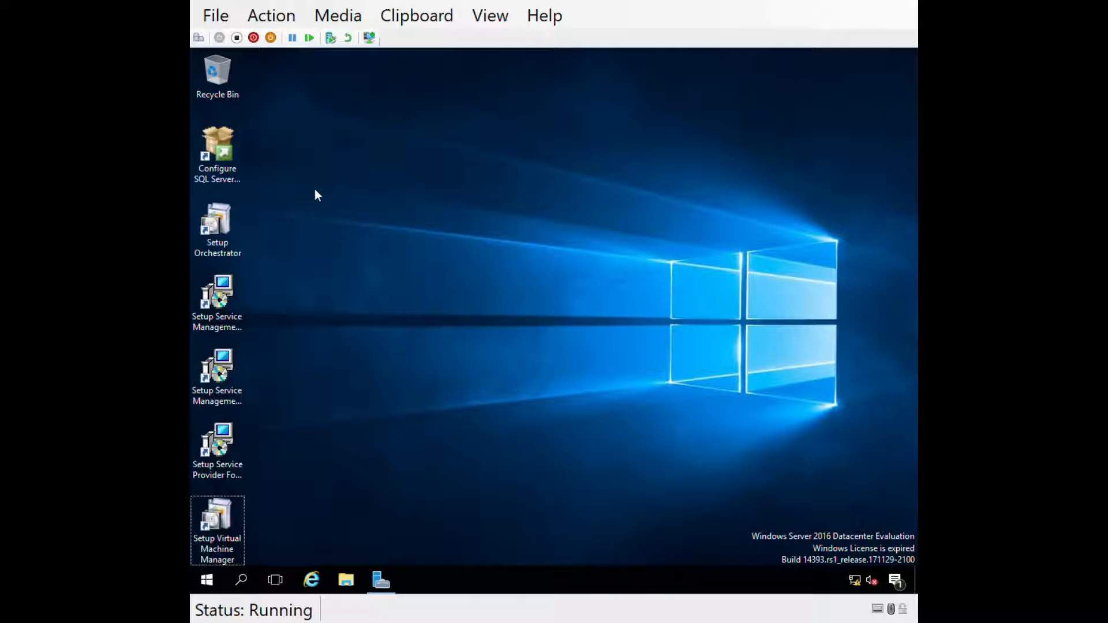
- Launch Configure SQL Server from the desktop and keep Evaluation as the free edition
left_click(225, 154)
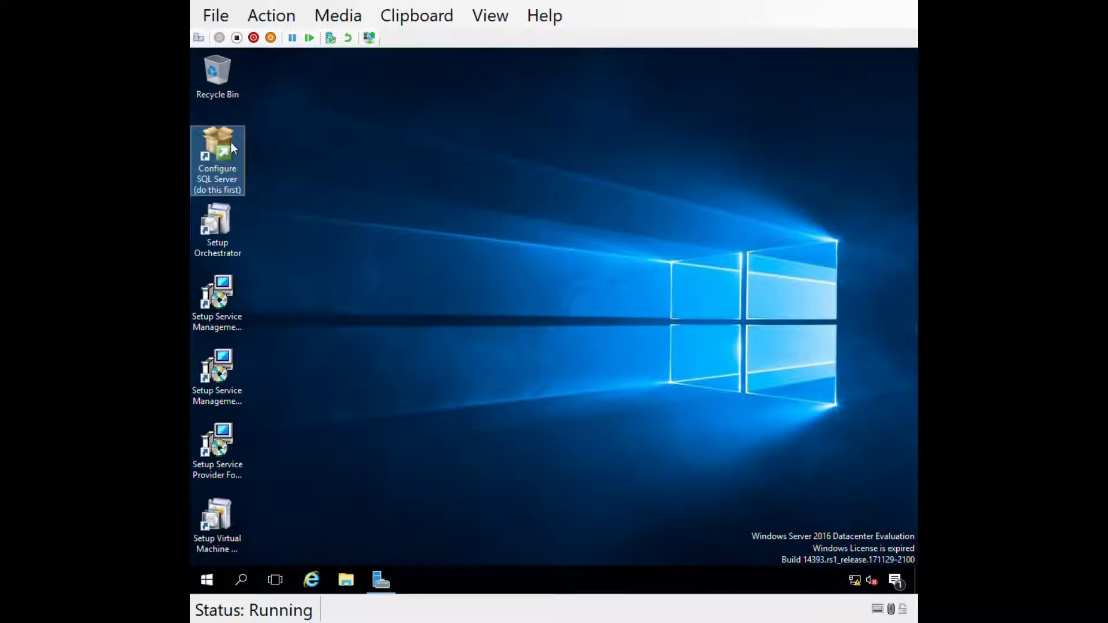
double_click(214, 143)
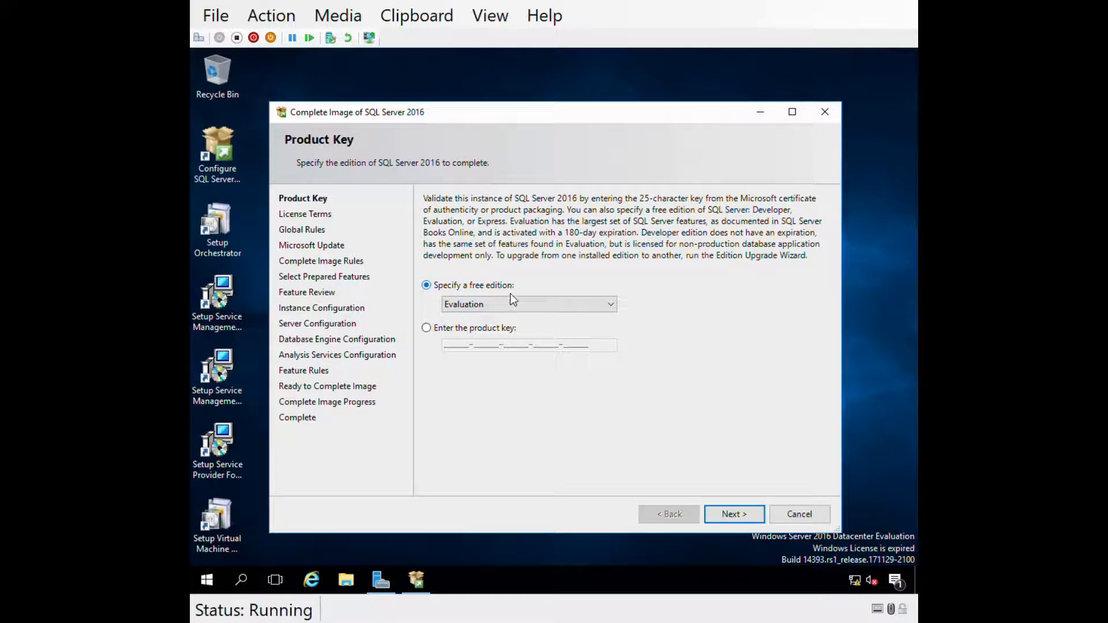
left_click(482, 306)
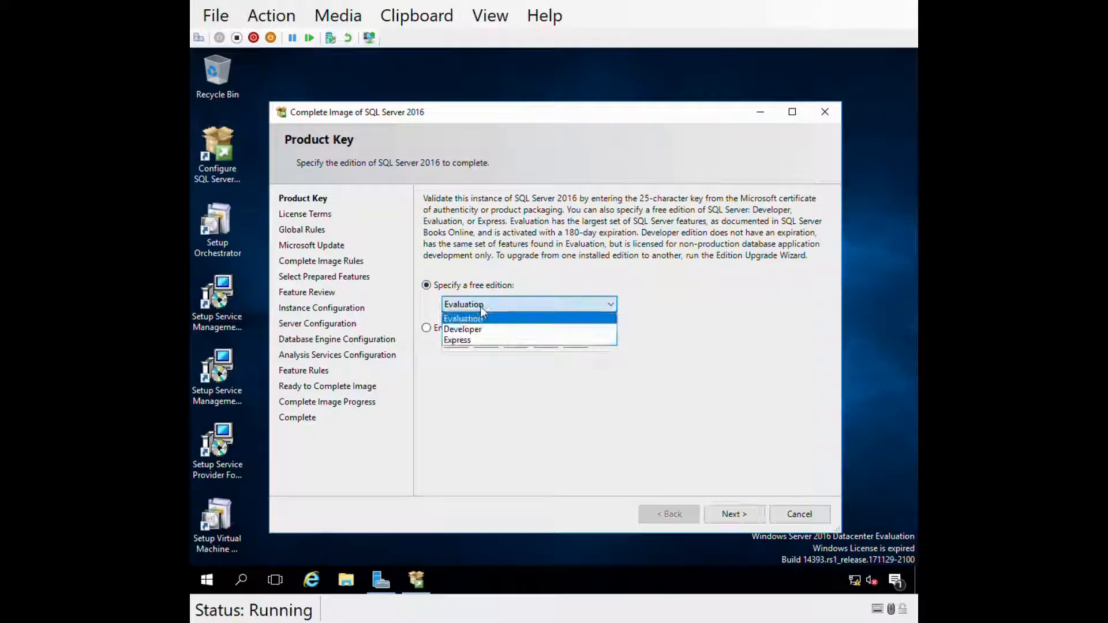
left_click(430, 320)
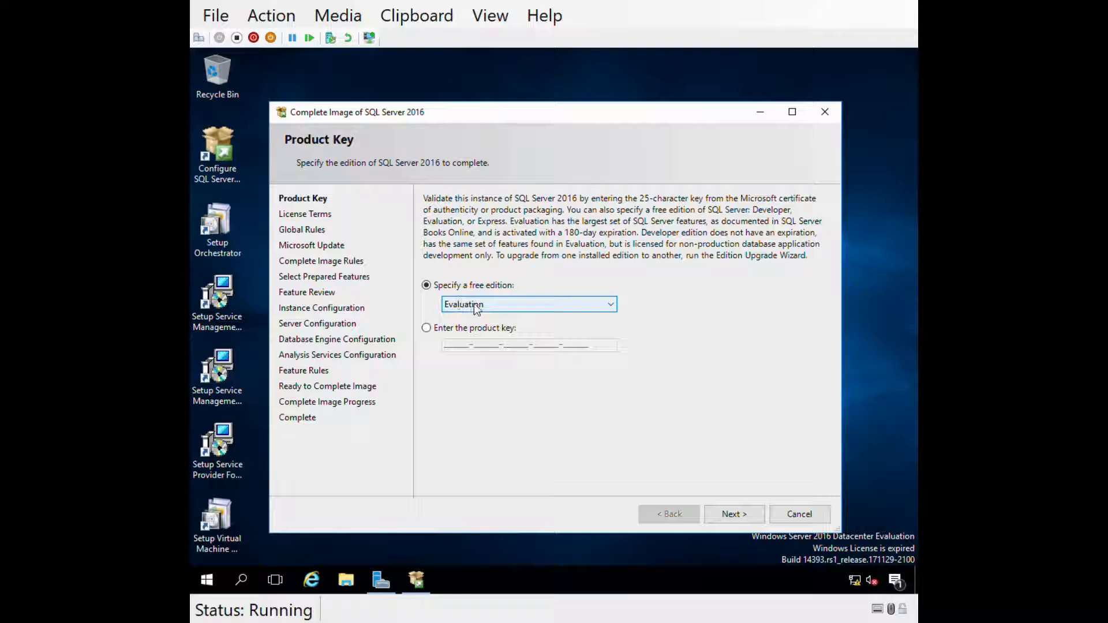
- Accept the SQL Server license terms and continue without Microsoft Update to the rules check
left_click(725, 514)
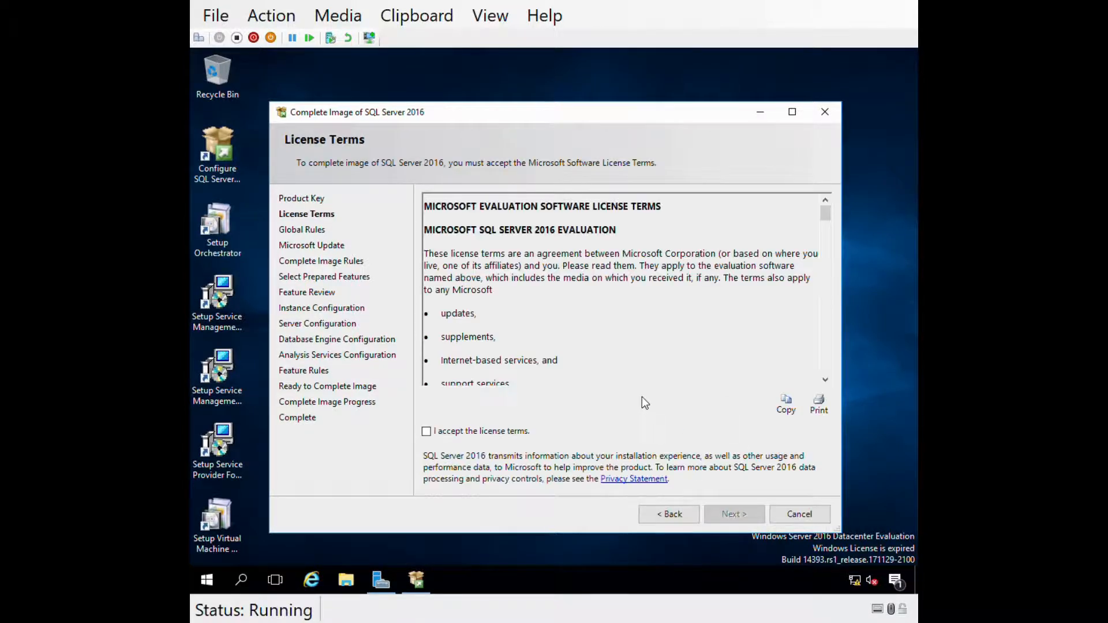
left_click(427, 431)
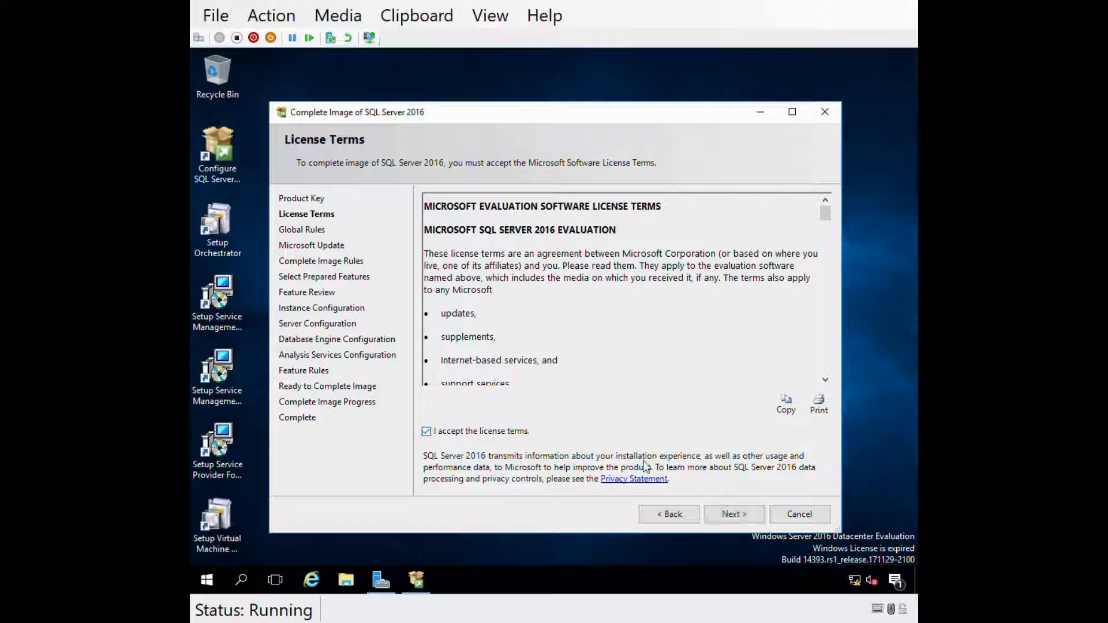
left_click(728, 516)
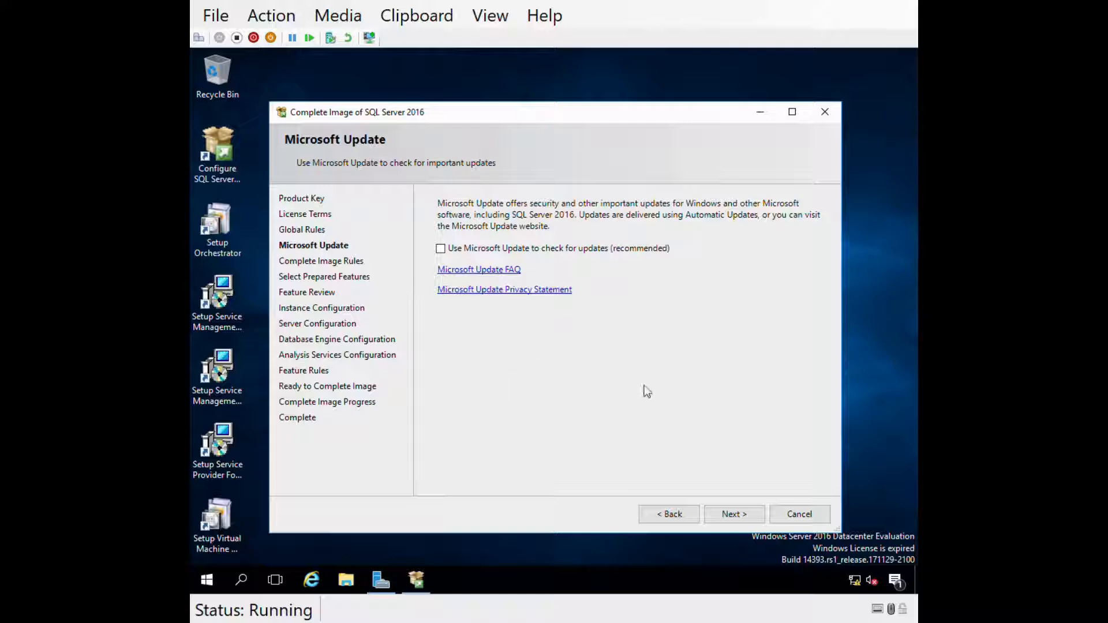
left_click(716, 514)
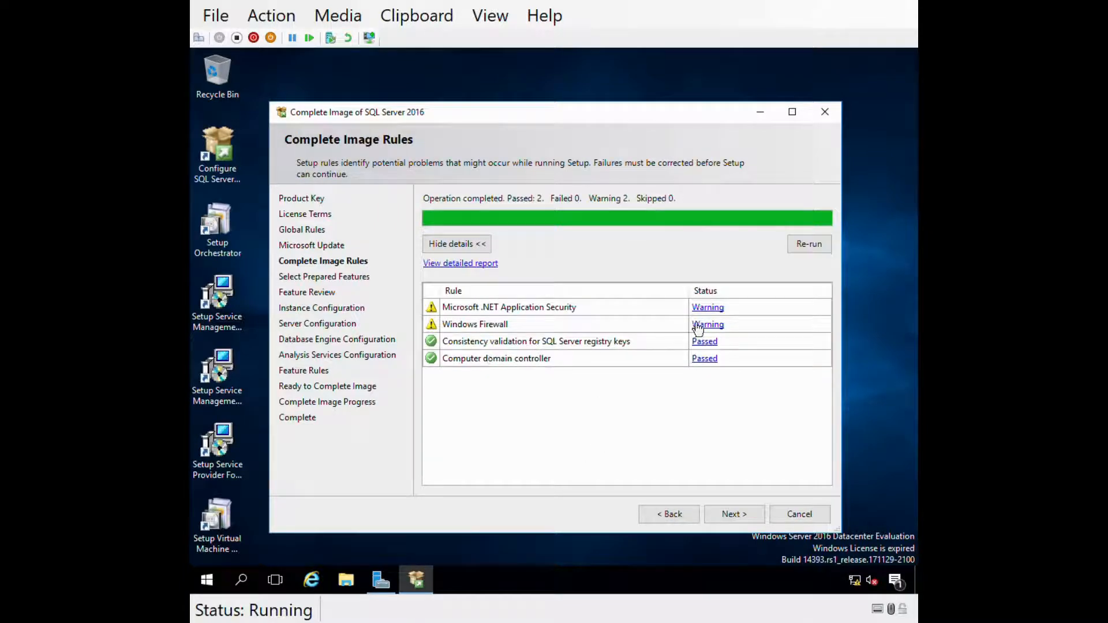
- Review the .NET Application Security and Windows Firewall warnings, then continue to Select Prepared Features
left_click(707, 308)
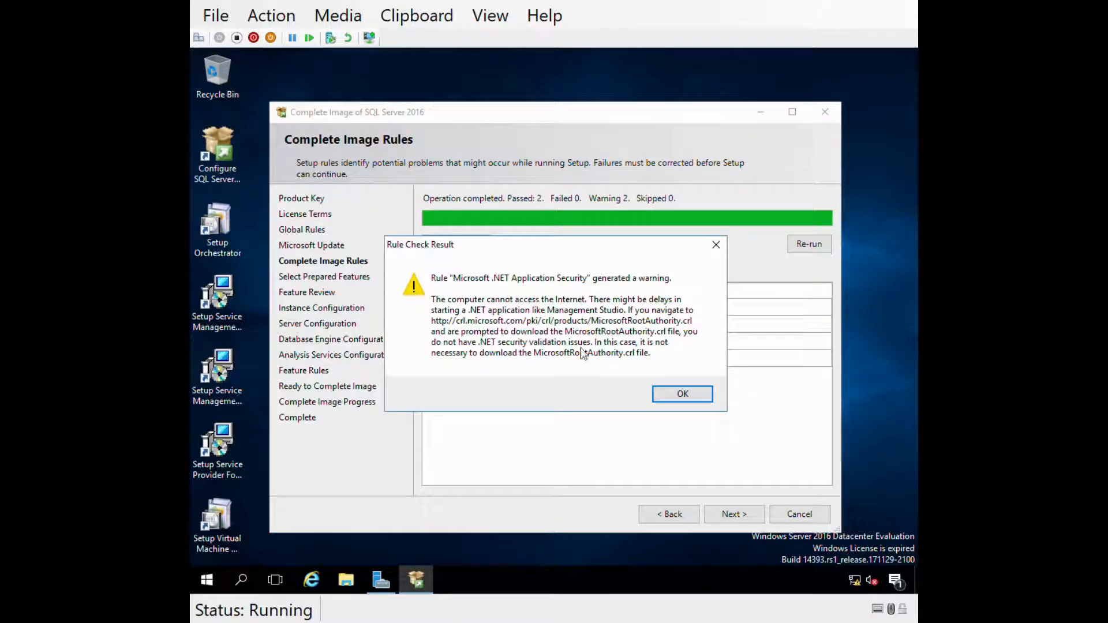
left_click(684, 399)
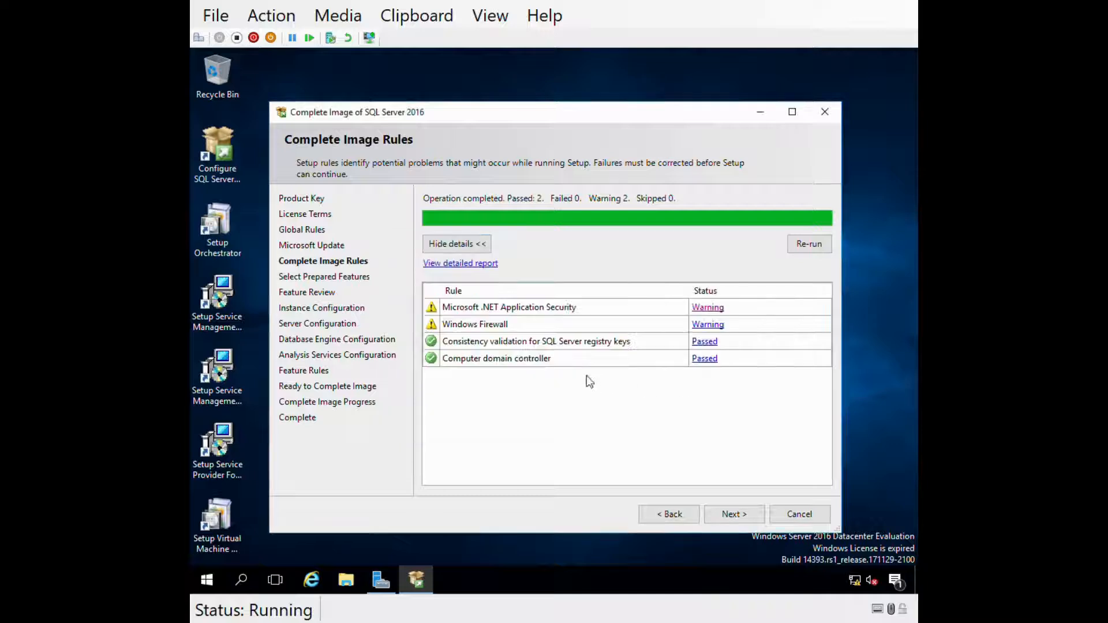
left_click(706, 325)
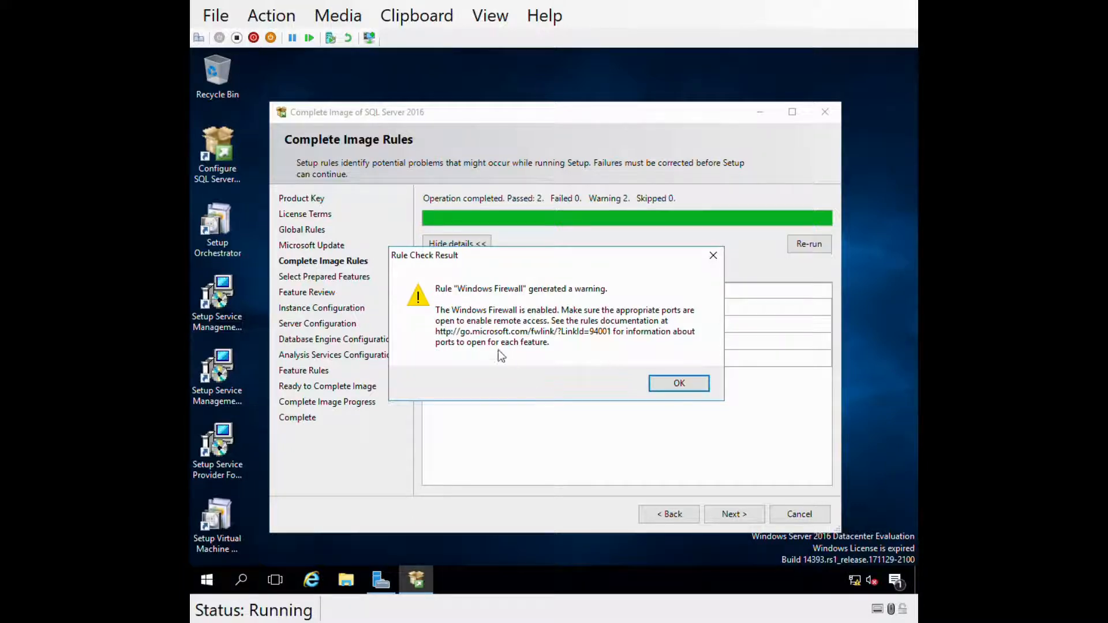
left_click(679, 383)
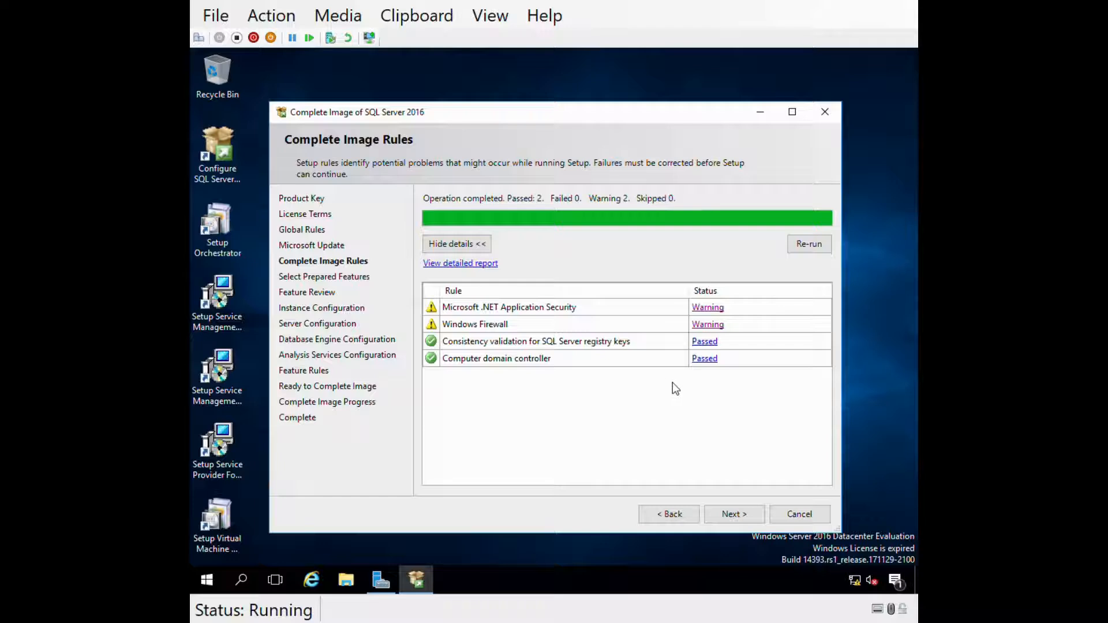
left_click(734, 514)
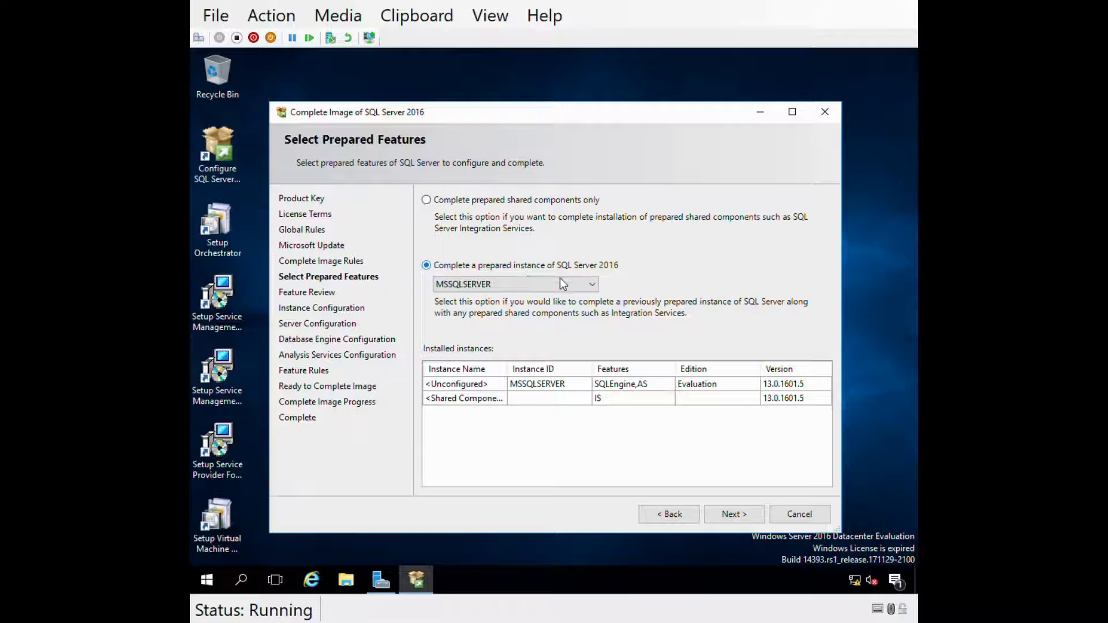
- Keep MSSQLSERVER as the prepared instance to complete and continue to Feature Review
left_click(518, 285)
left_click(511, 295)
left_click(728, 518)
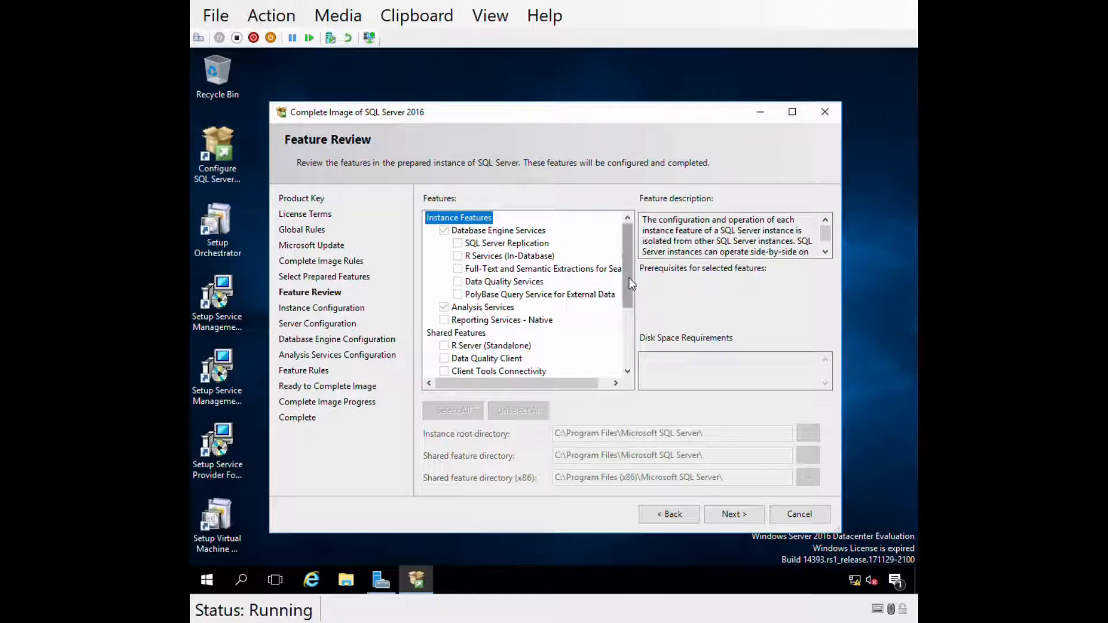
- Scroll through the prepared features, advance to Instance Configuration, and bring up File Explorer
left_click_drag(629, 278, 633, 359)
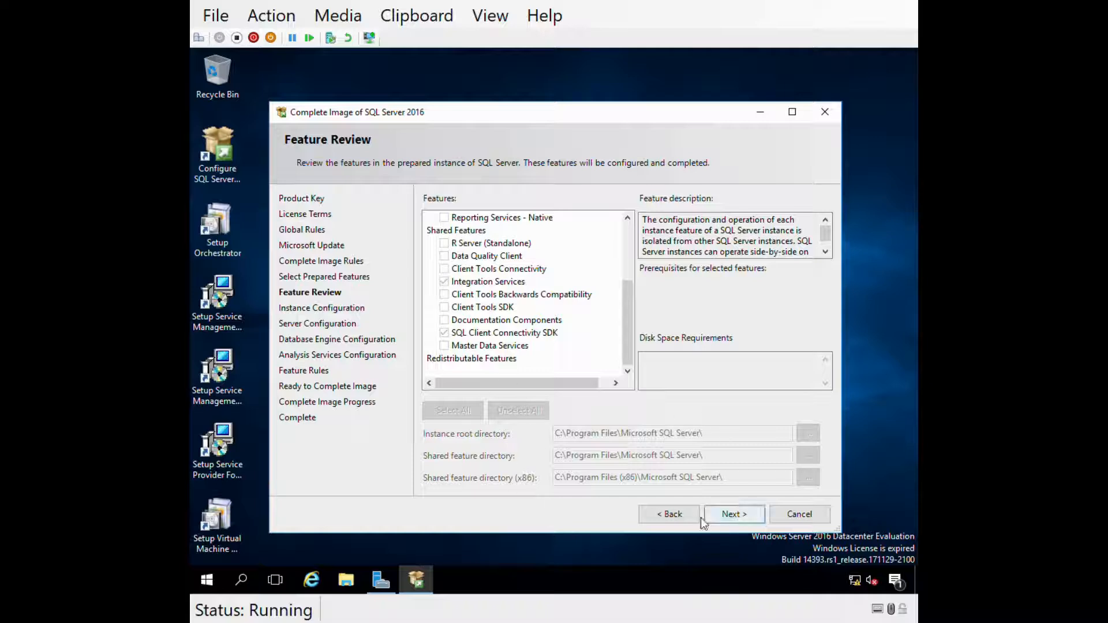
left_click(727, 515)
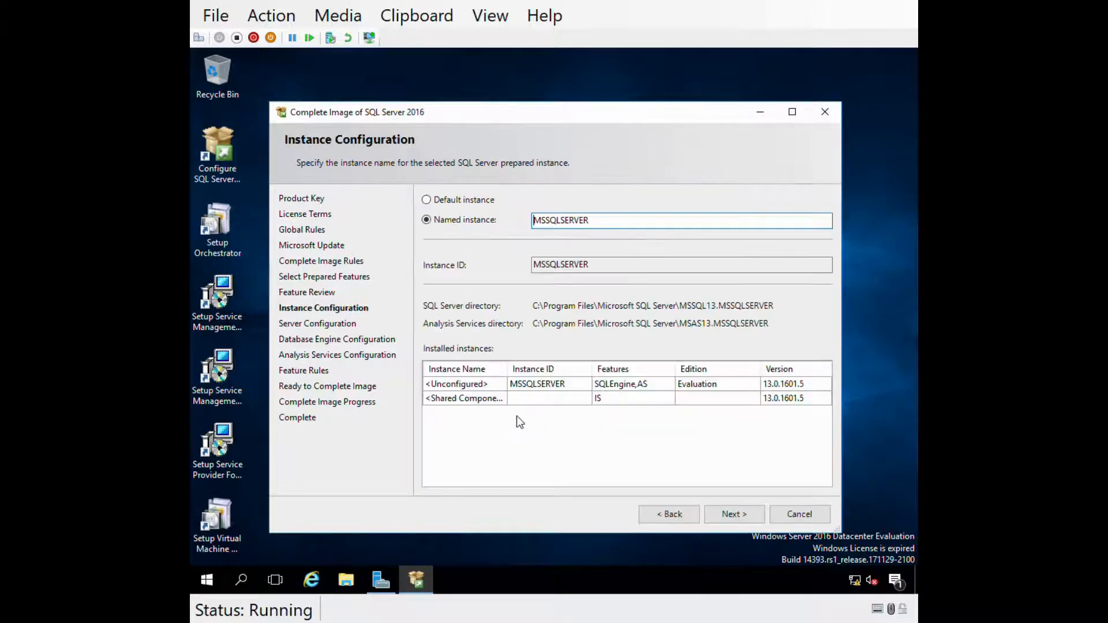
left_click(337, 593)
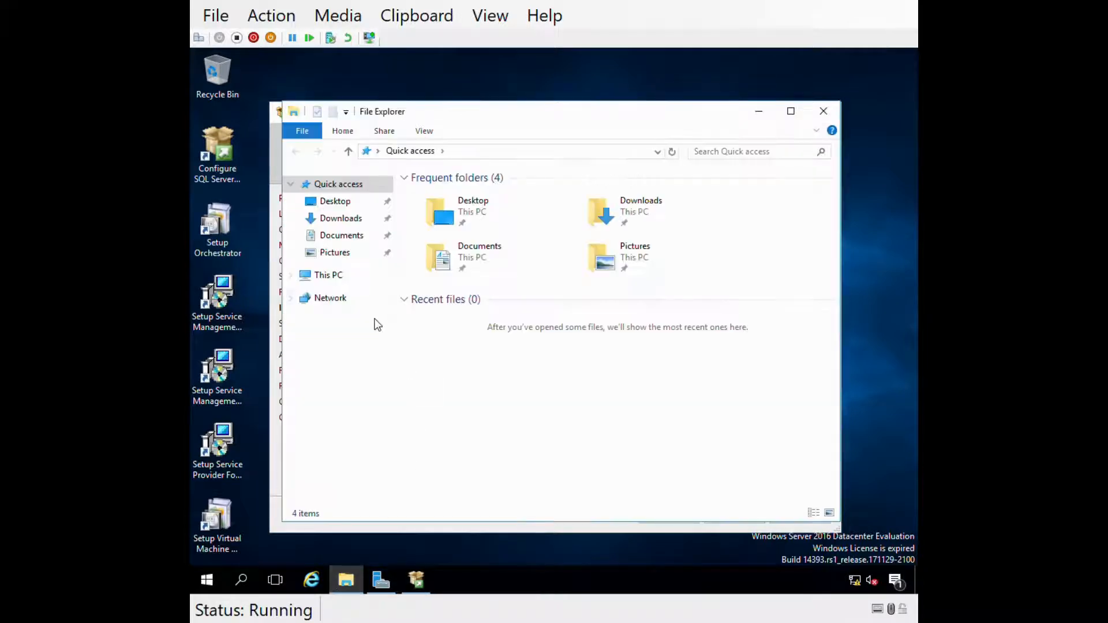
- Show This PC's drives in File Explorer, then minimise it to return to the wizard
left_click(328, 276)
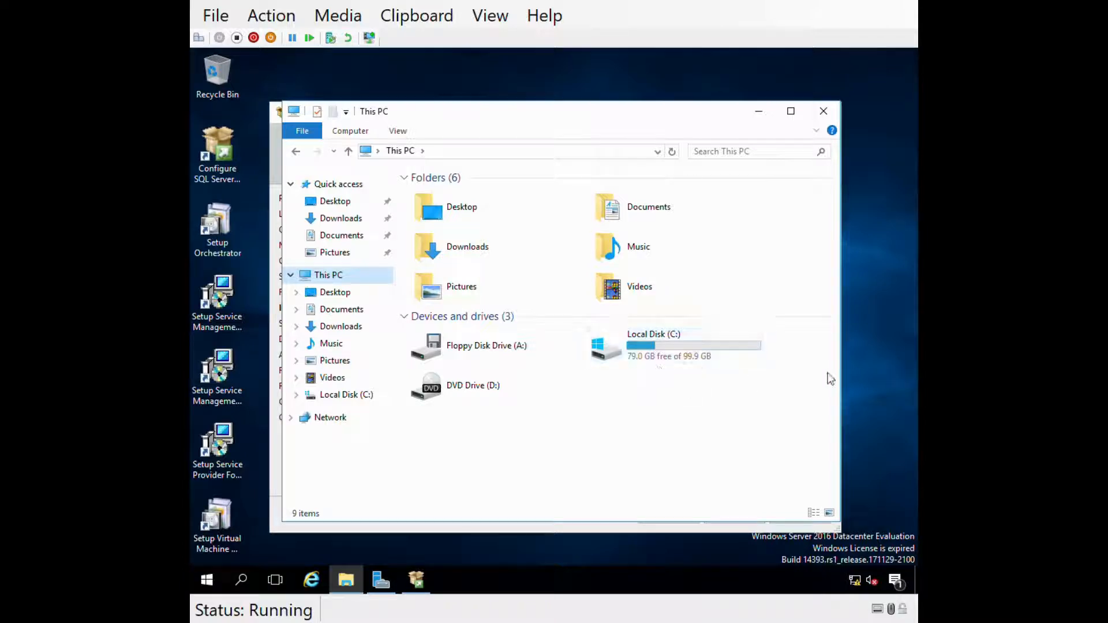
right_click(206, 580)
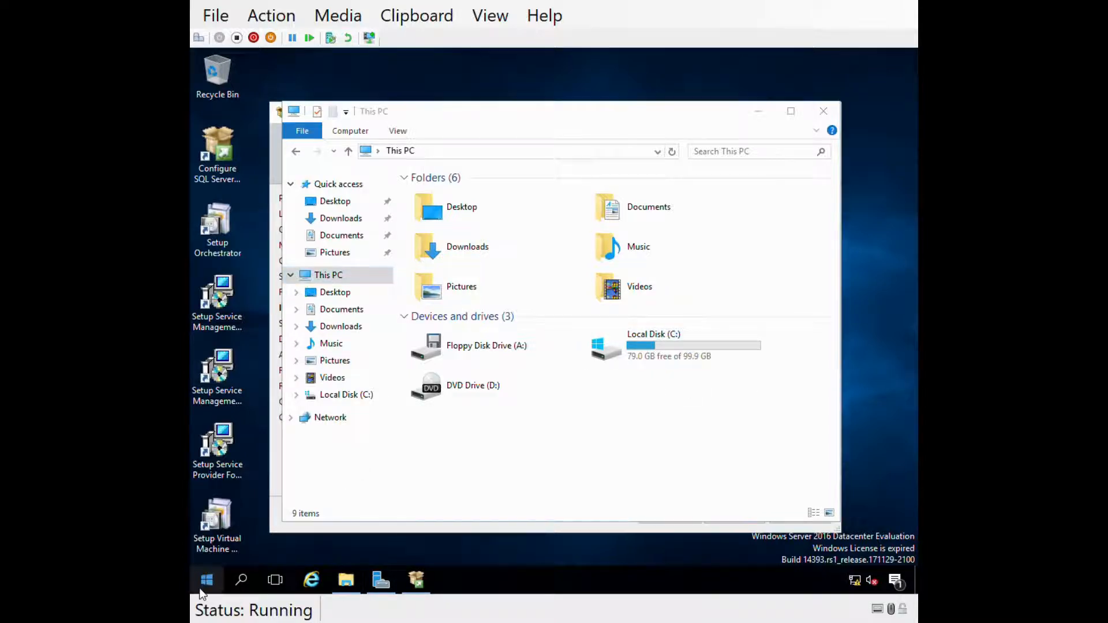
left_click(275, 352)
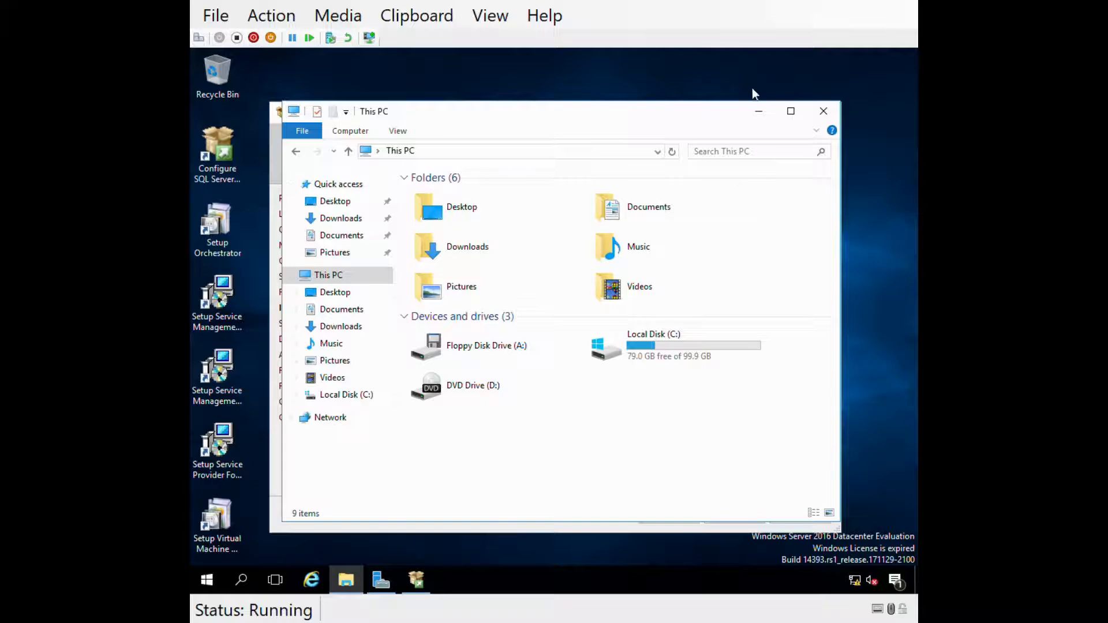
left_click(757, 107)
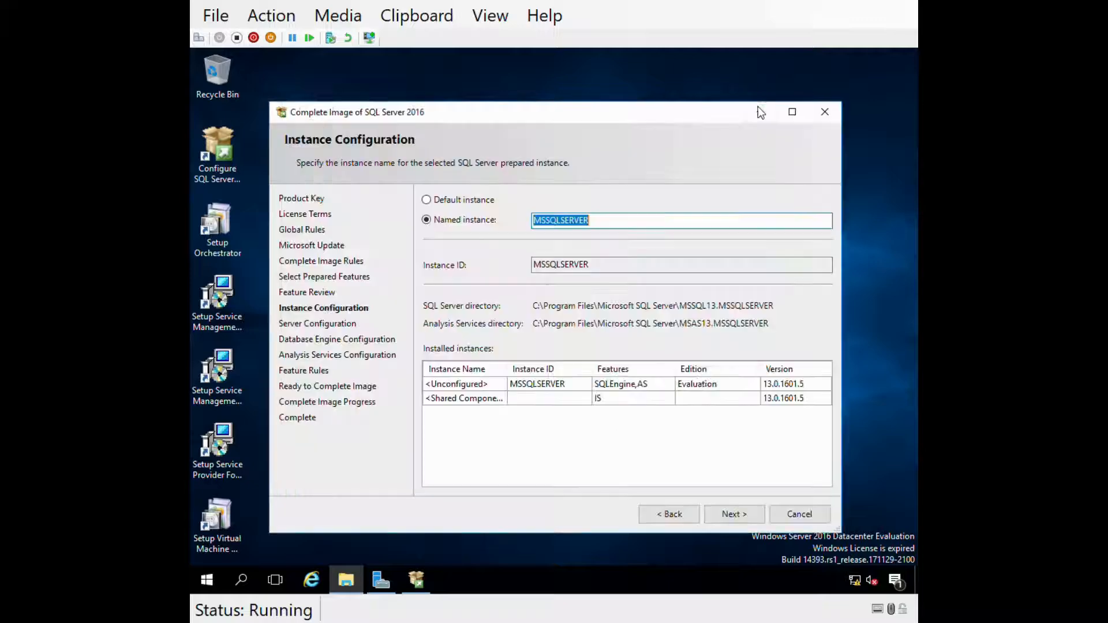
- Accept the MSSQLSERVER instance, grant the Perform Volume Maintenance Task privilege, and view the collation settings
left_click(729, 514)
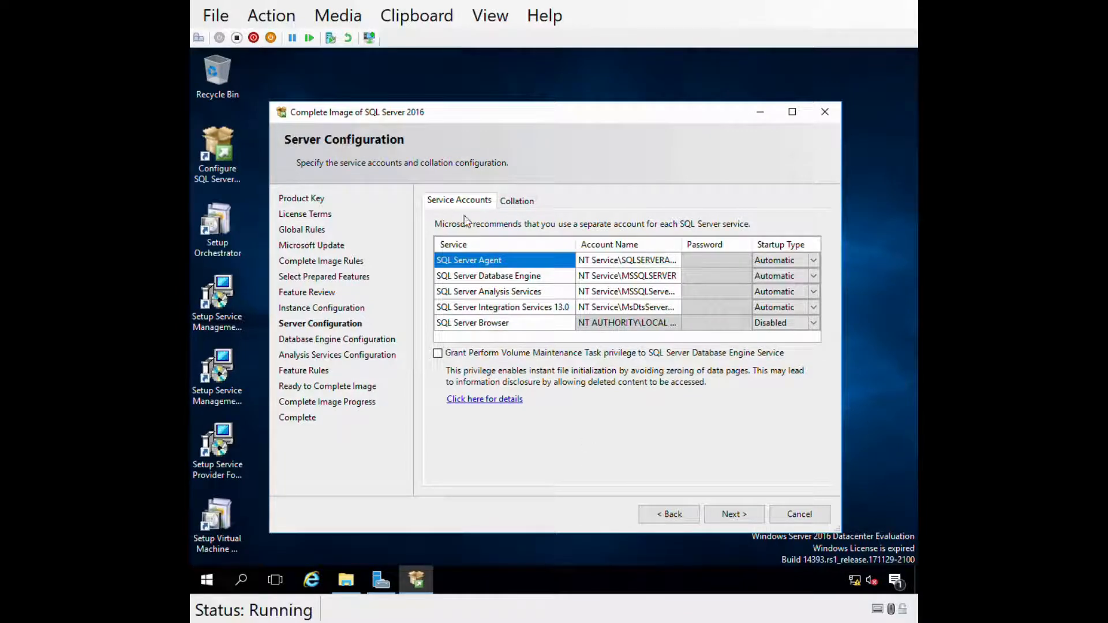
left_click(576, 261)
left_click(439, 353)
left_click(528, 203)
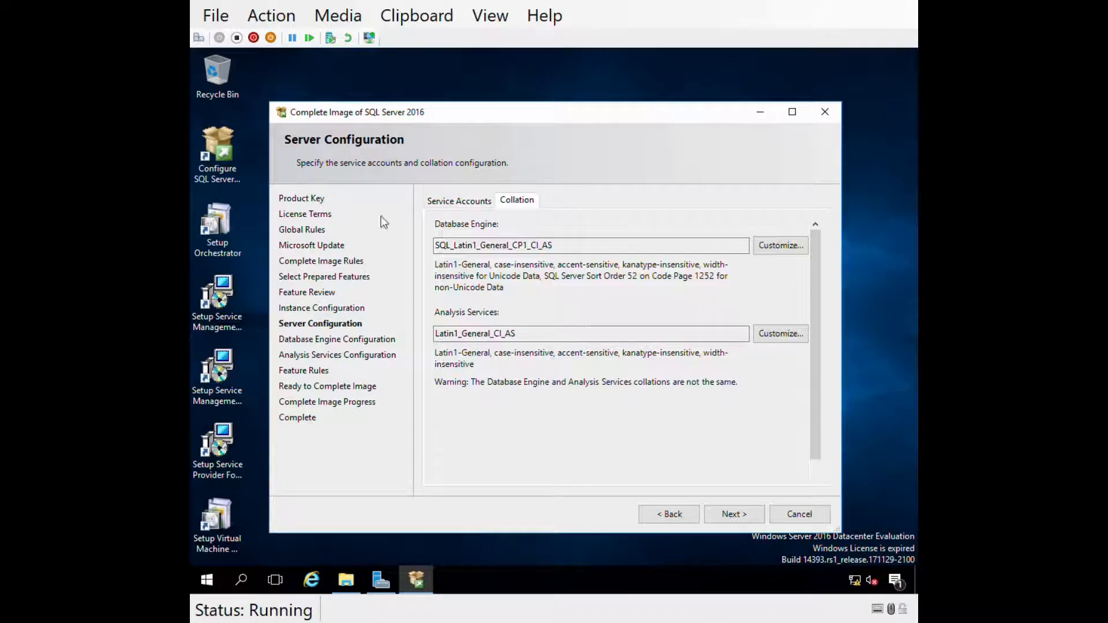
- Keep Windows authentication and add the current user as a SQL Server administrator
left_click(730, 516)
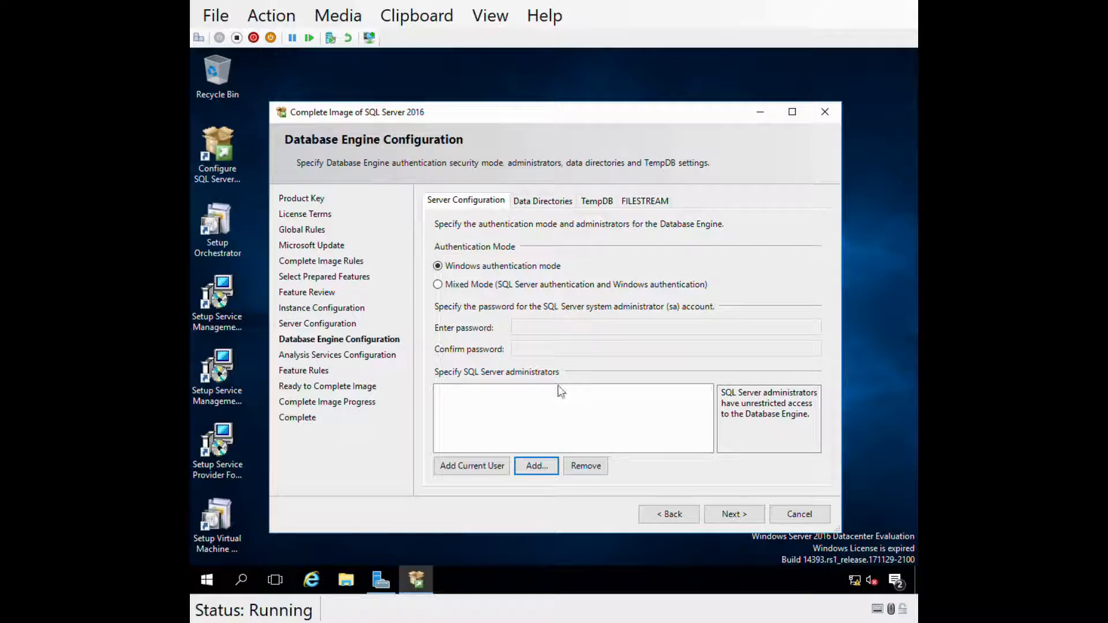
left_click(483, 288)
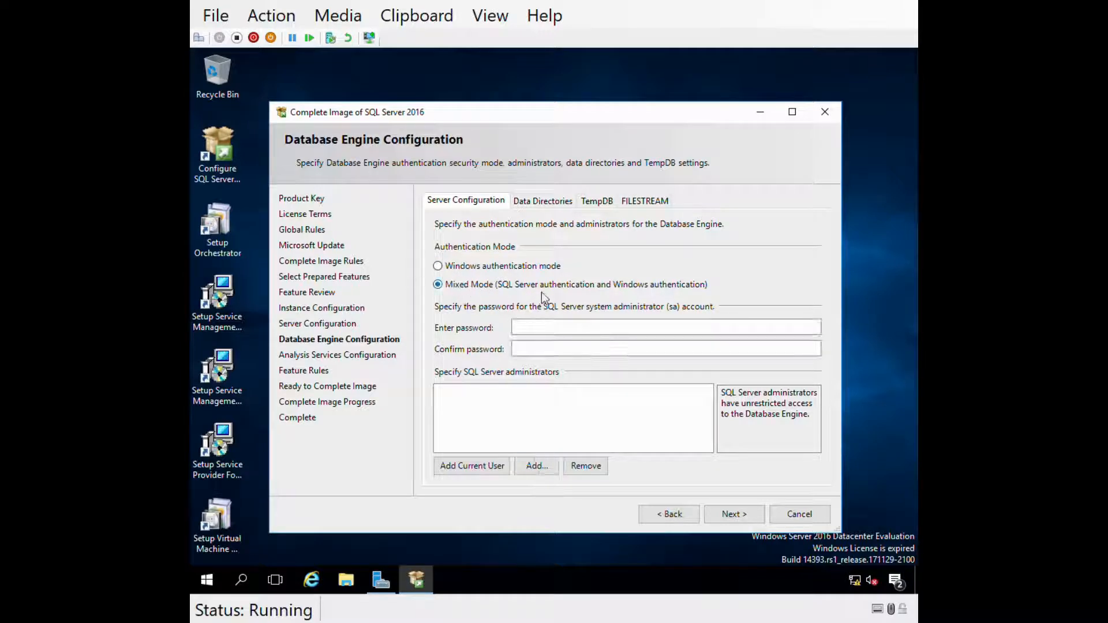
left_click(471, 268)
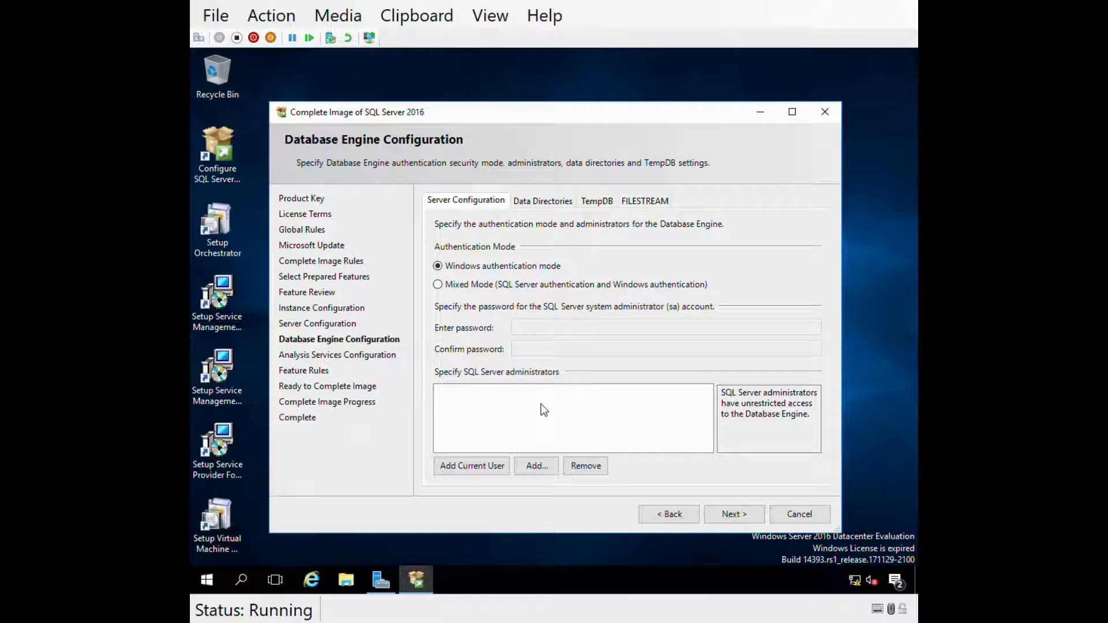
left_click(491, 467)
- Add the SQL-Administrators group as SQL Server administrators, then view the Data Directories
left_click(556, 471)
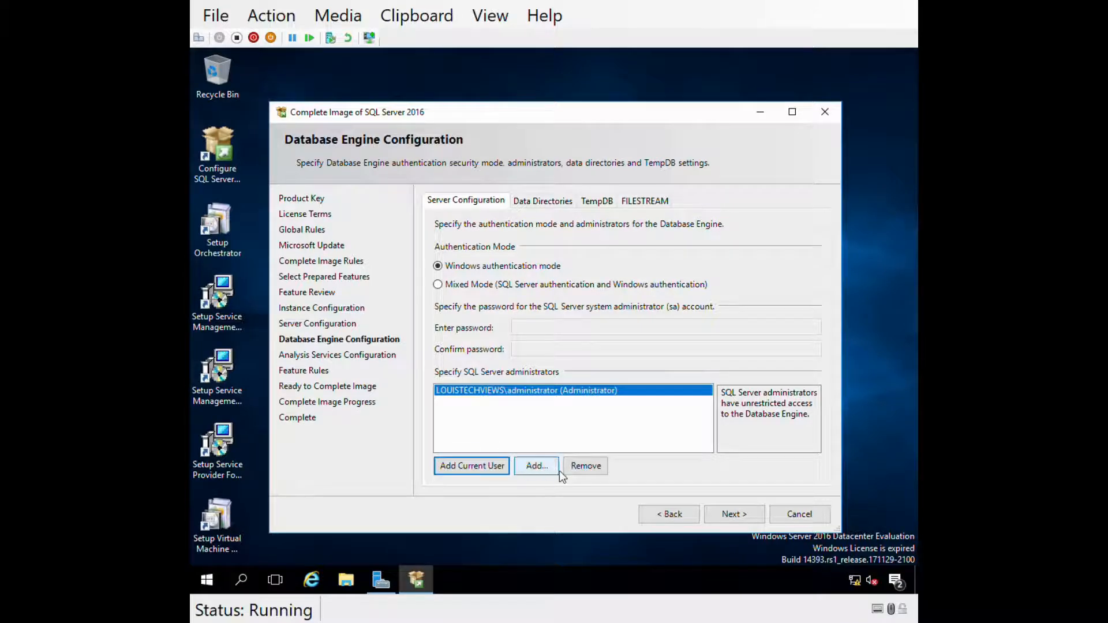
type("s")
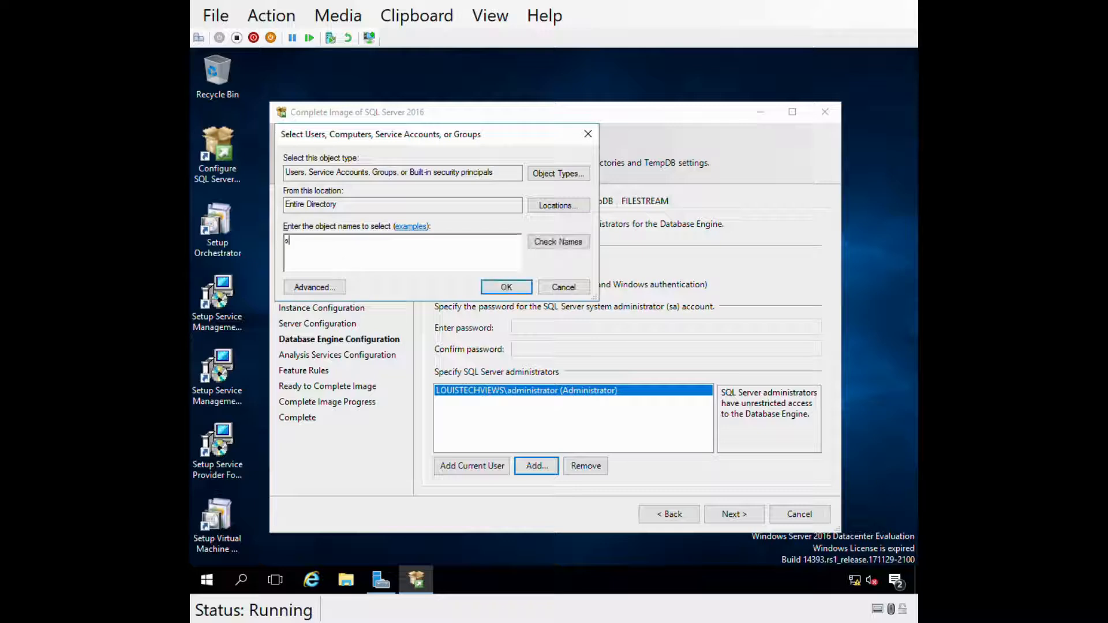
type("ql ad min")
key("Return")
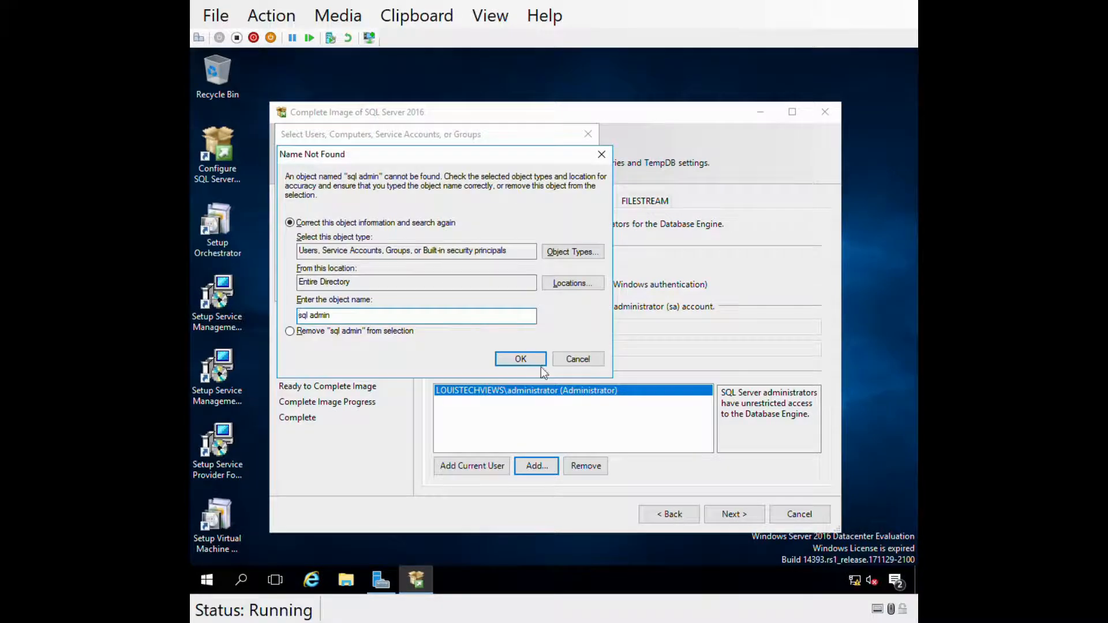
left_click(577, 359)
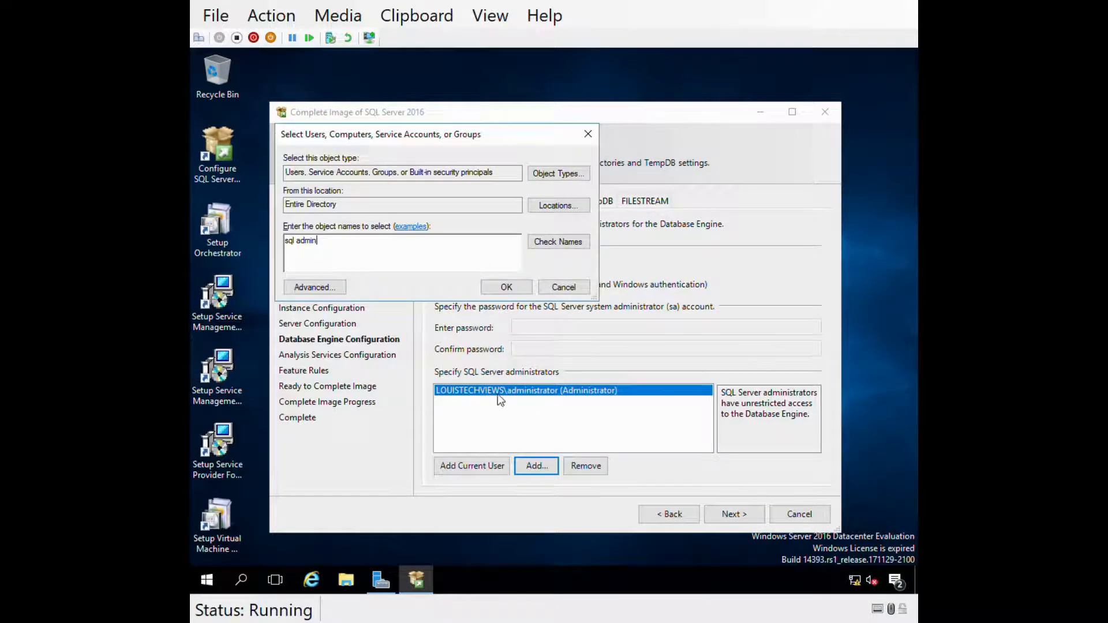
left_click(452, 249)
key("Return")
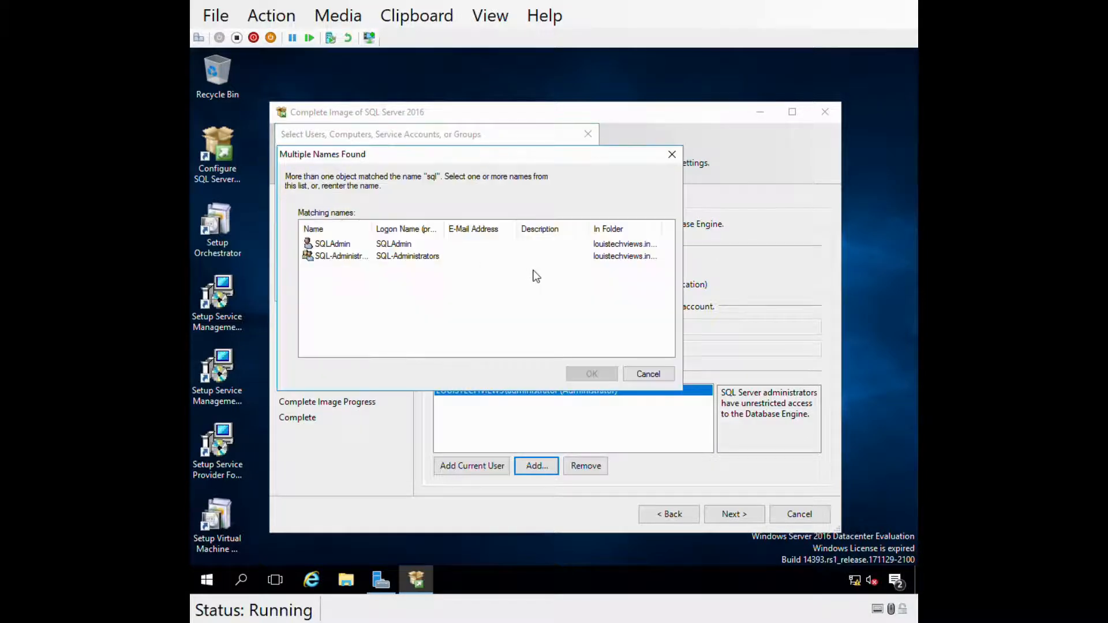
left_click(341, 246)
double_click(336, 256)
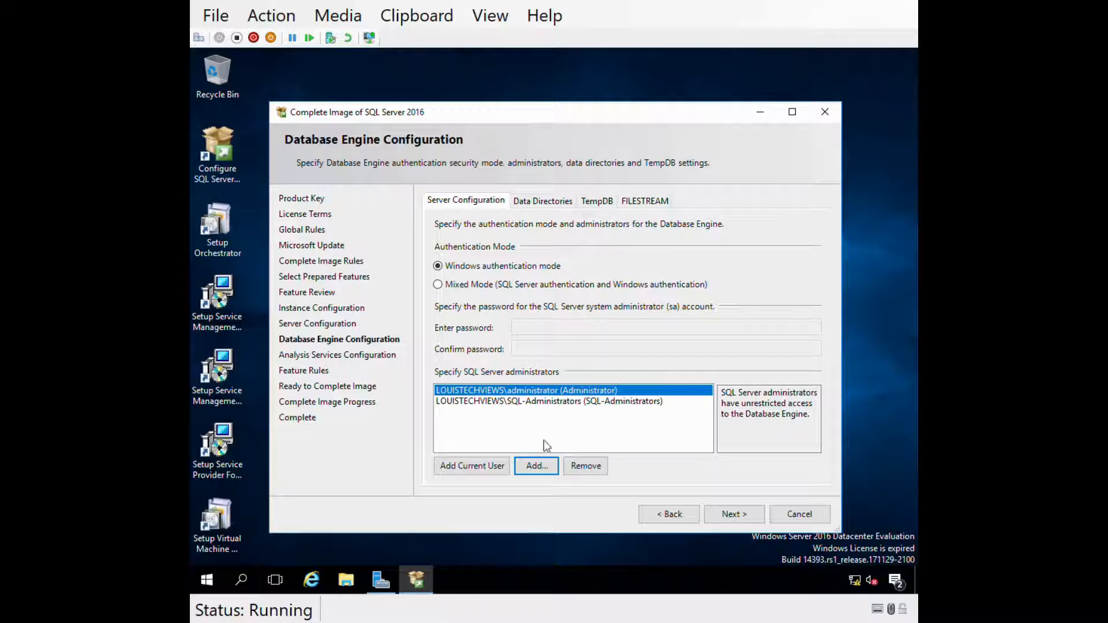
left_click(544, 402)
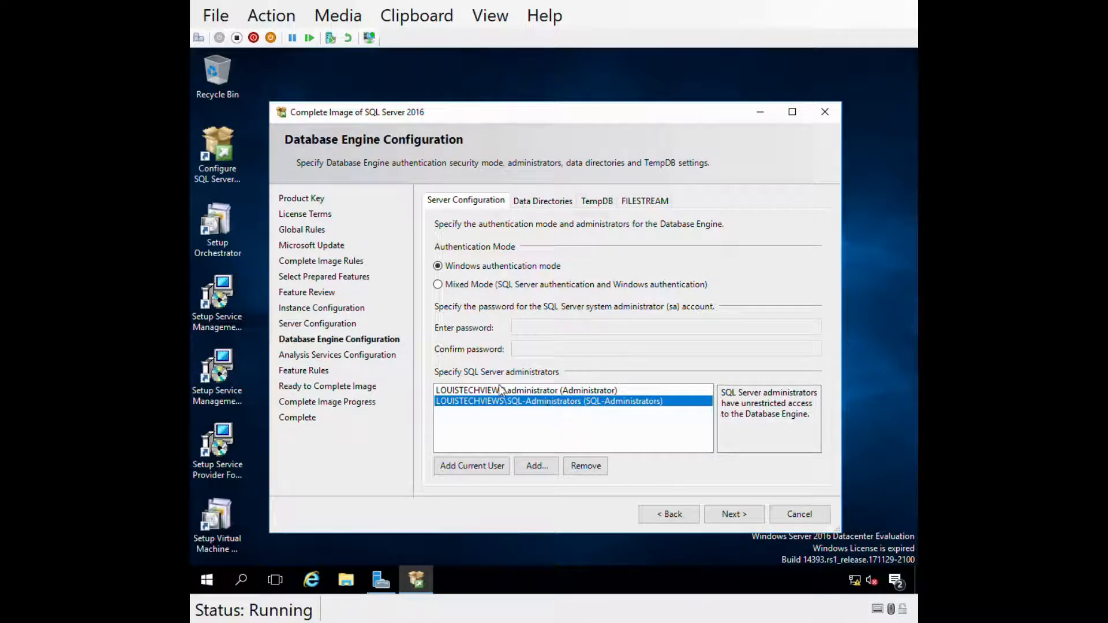
left_click(531, 203)
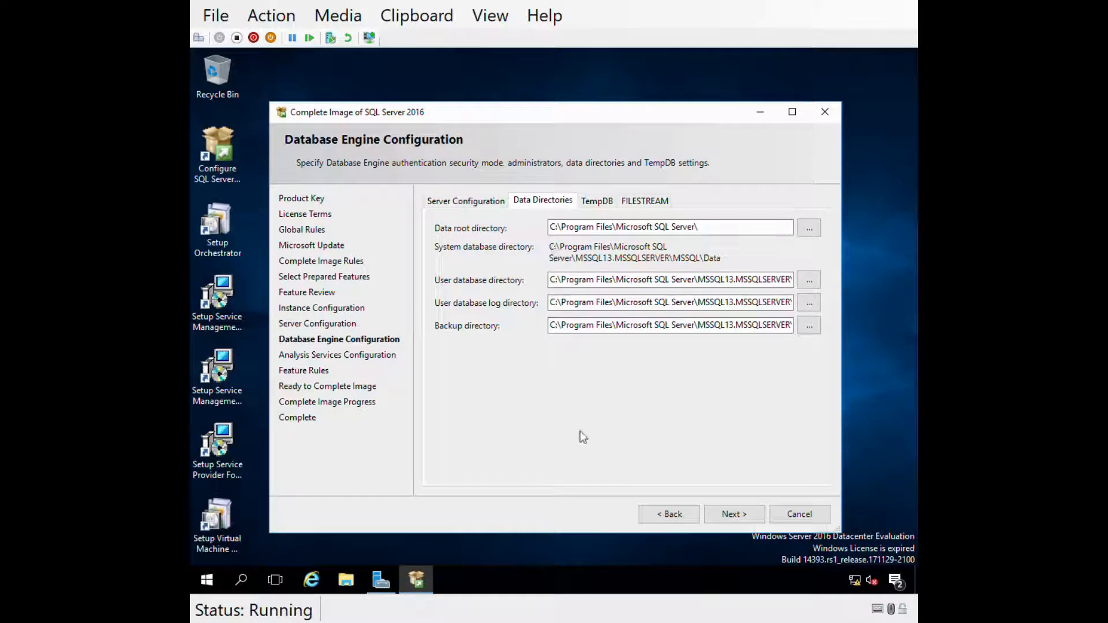
- Review the TempDB file settings, then advance to Analysis Services Configuration
left_click(597, 201)
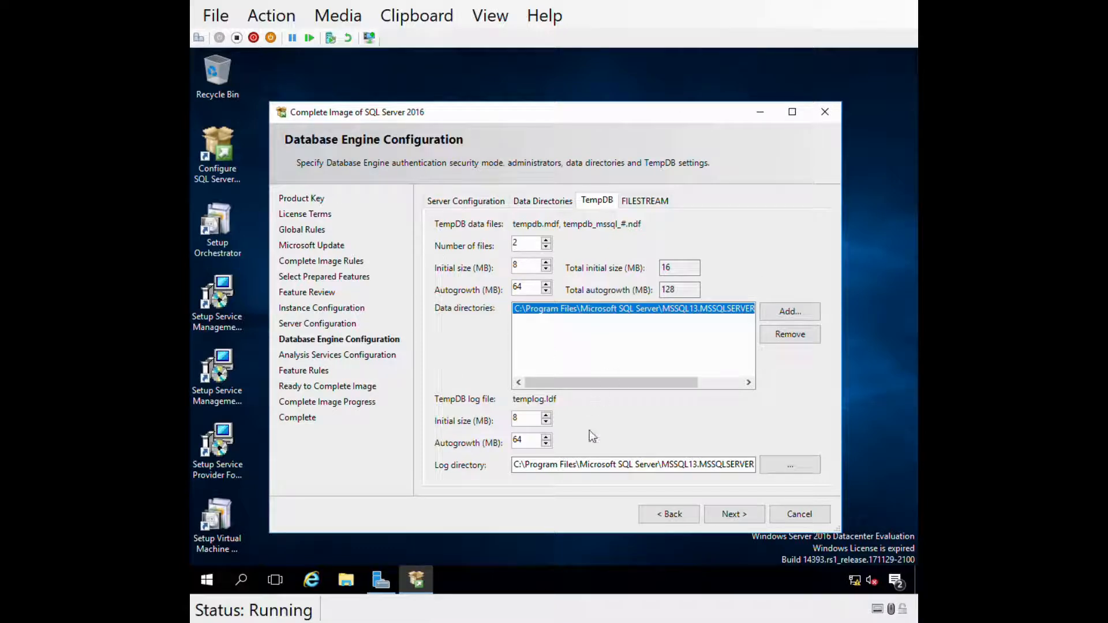
left_click(731, 514)
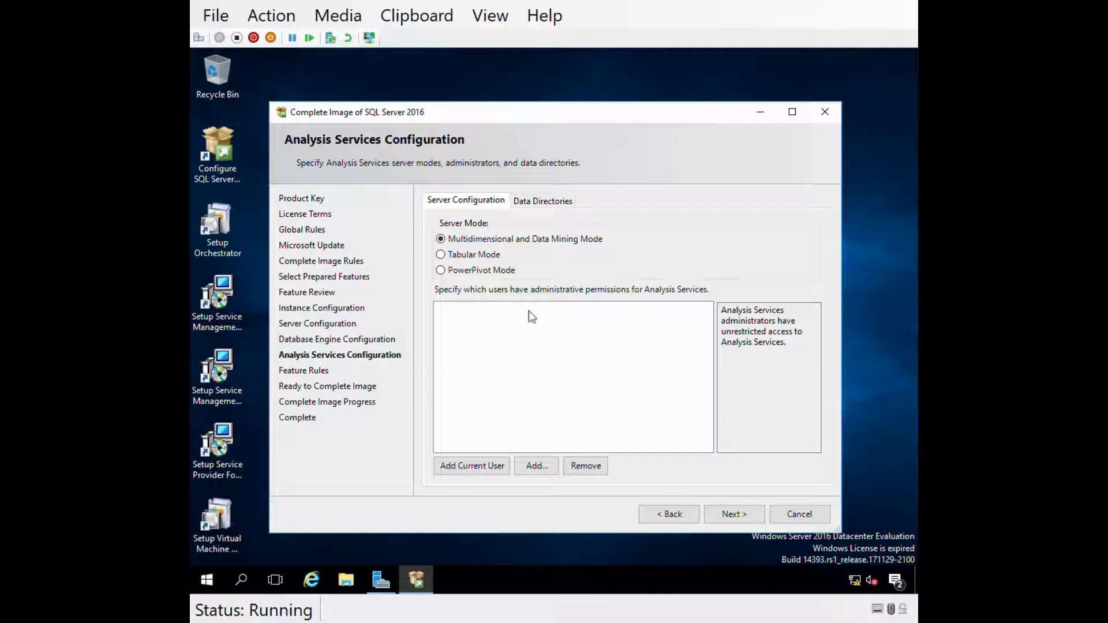
- Add the current user and sql-admin as Analysis Services administrators, then continue past Data Directories
left_click(456, 472)
left_click(532, 478)
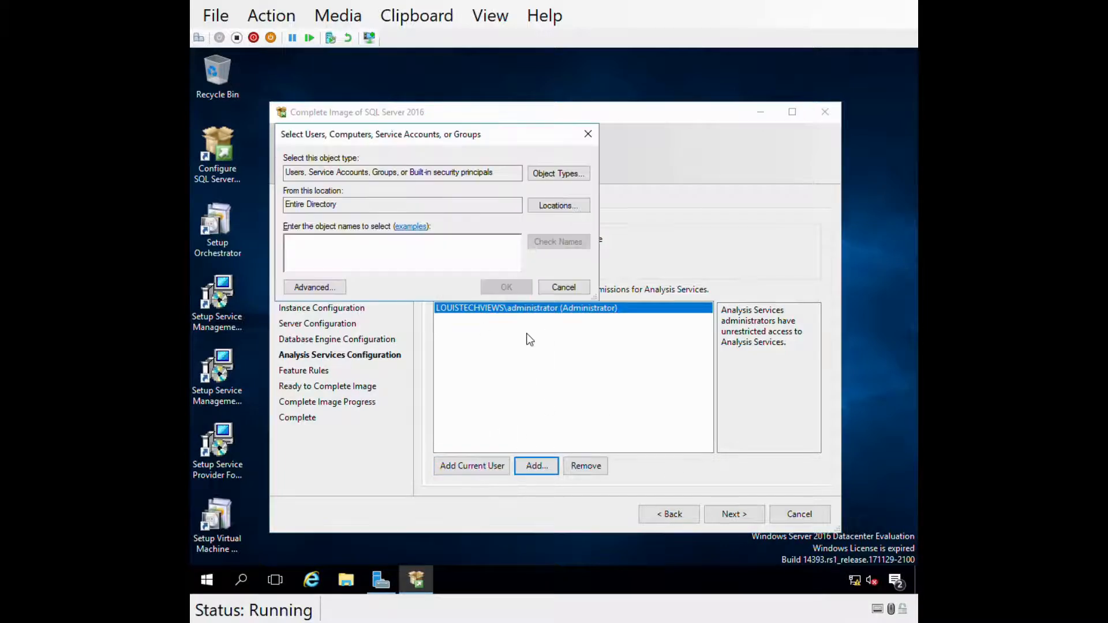
type("sql-admini")
key("Return")
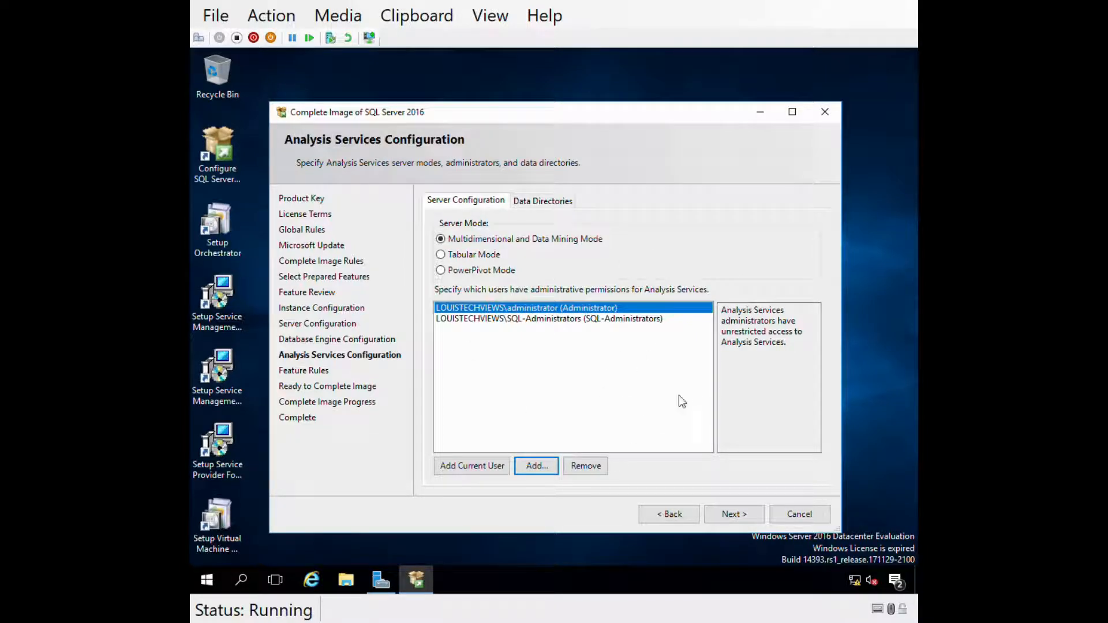
left_click(543, 202)
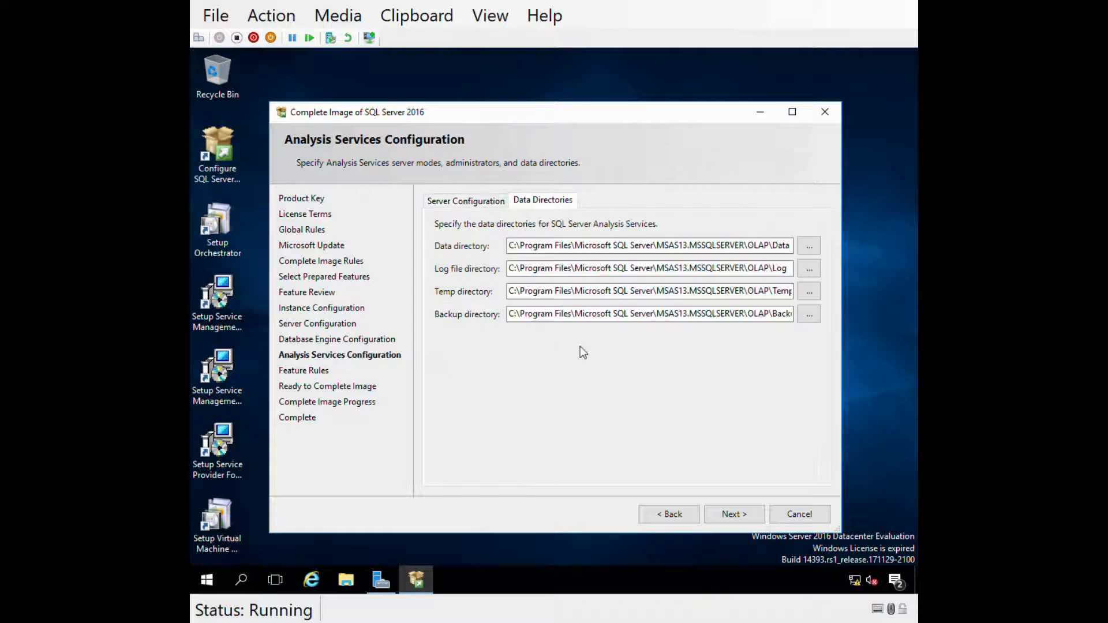
left_click(722, 515)
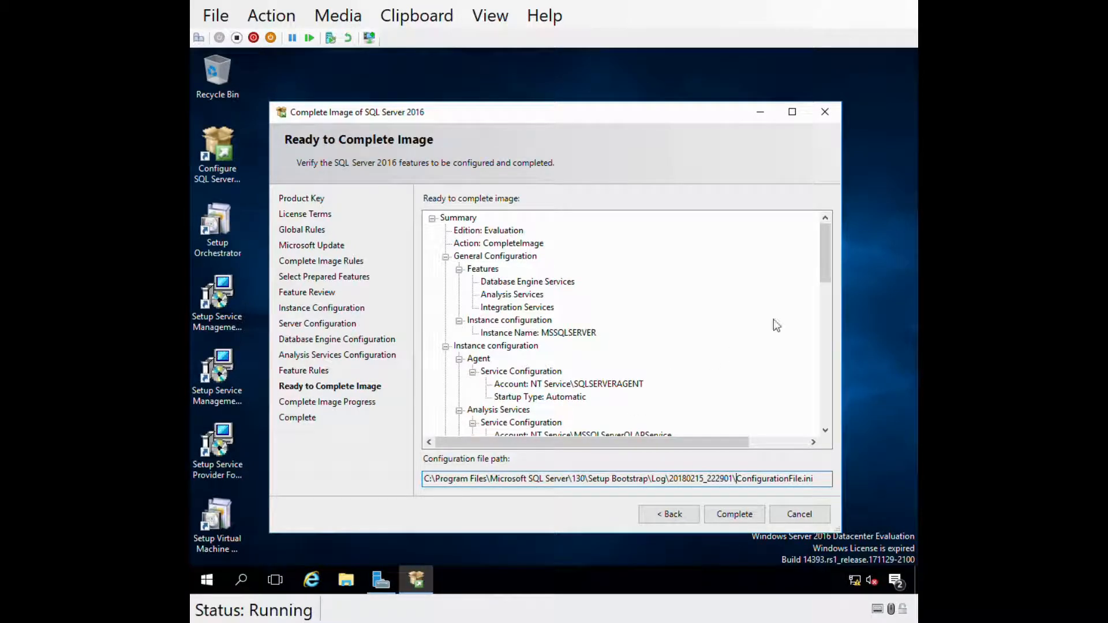
- Review the image summary and configuration file path, then complete the SQL Server image
left_click_drag(823, 259, 813, 413)
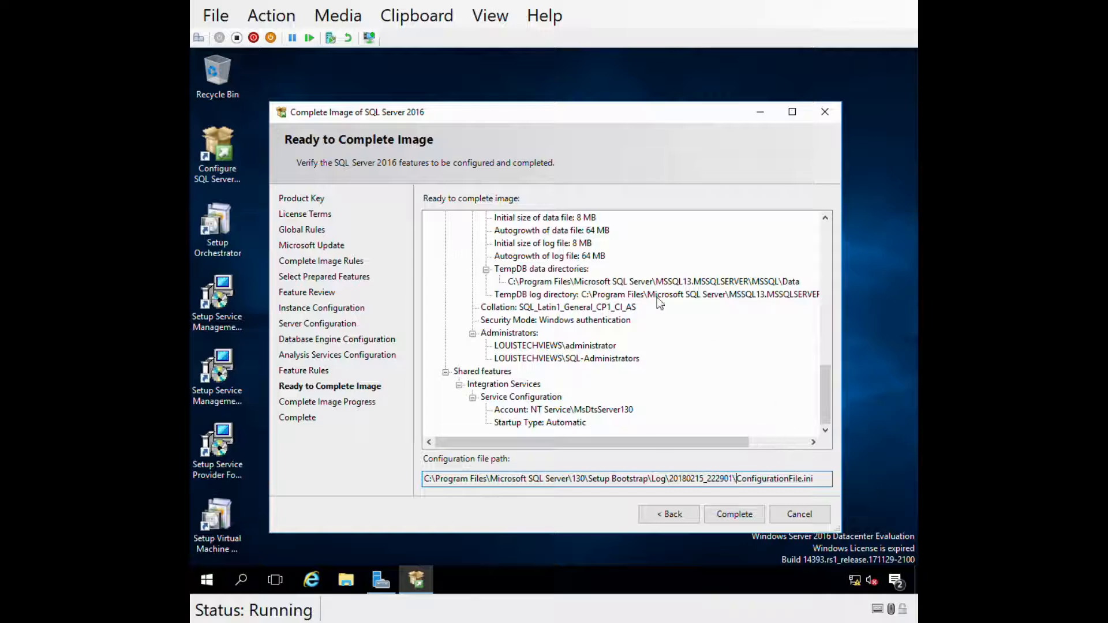
left_click_drag(734, 485, 813, 487)
left_click_drag(741, 482, 800, 486)
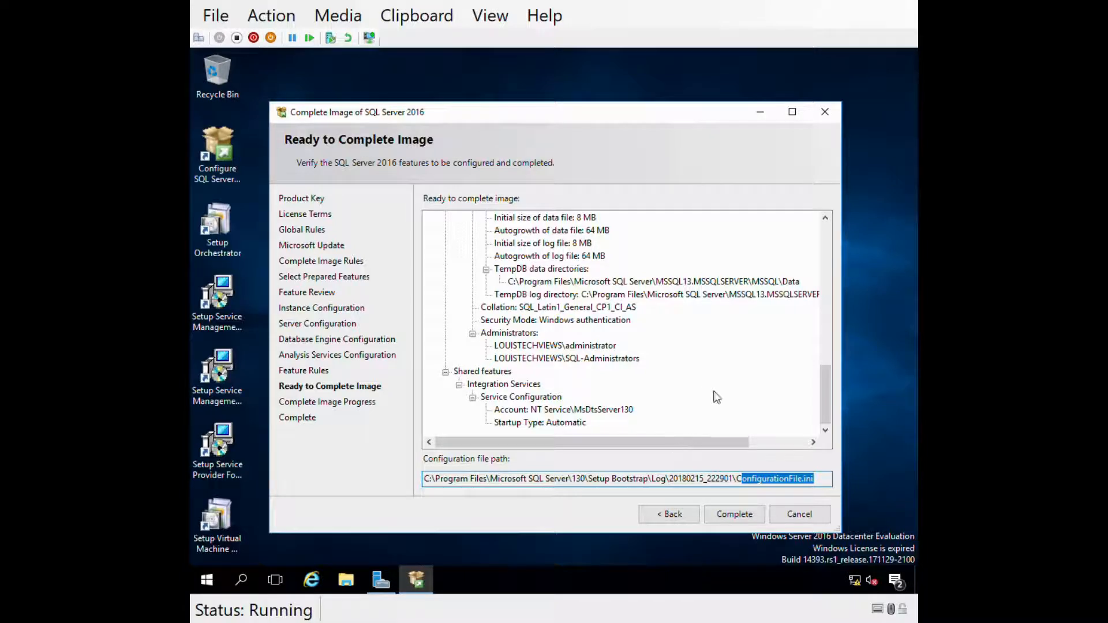
left_click(726, 515)
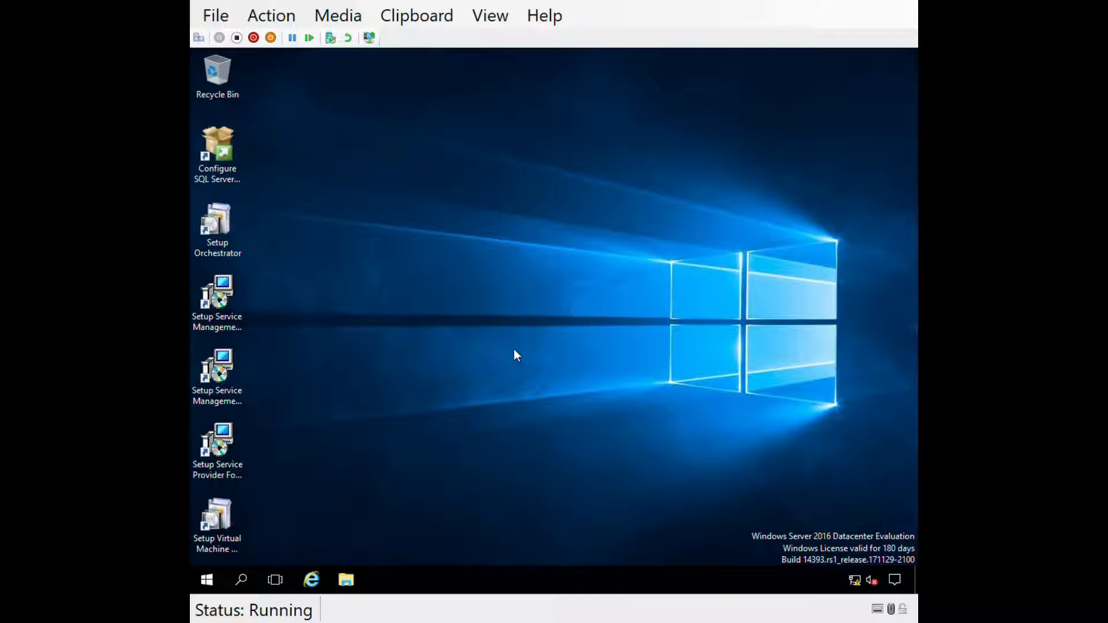
left_click(220, 230)
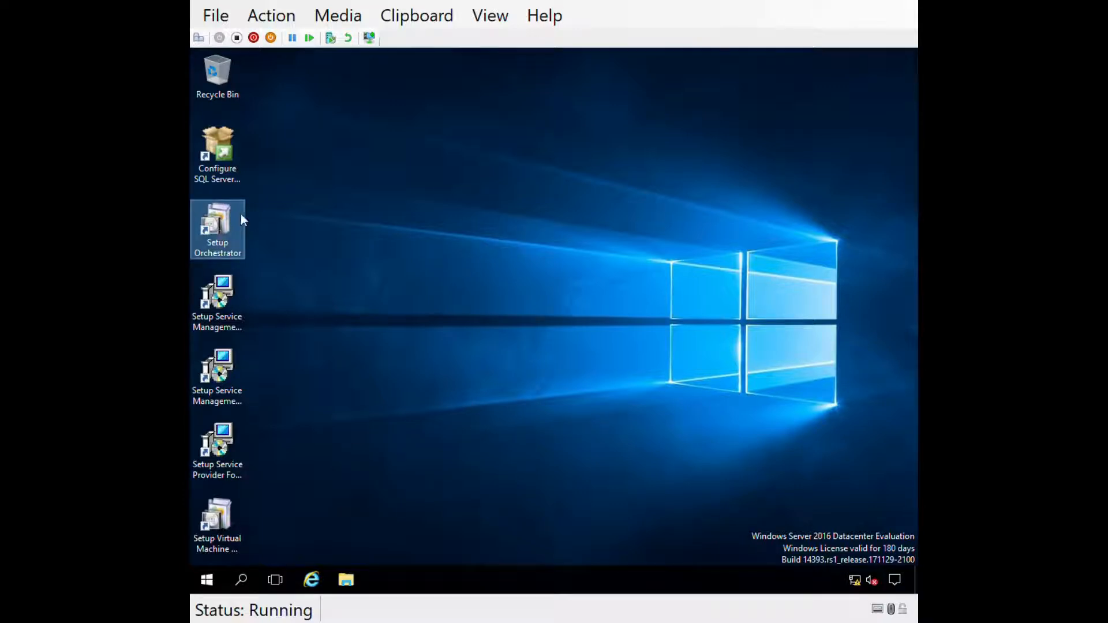
left_click(237, 301)
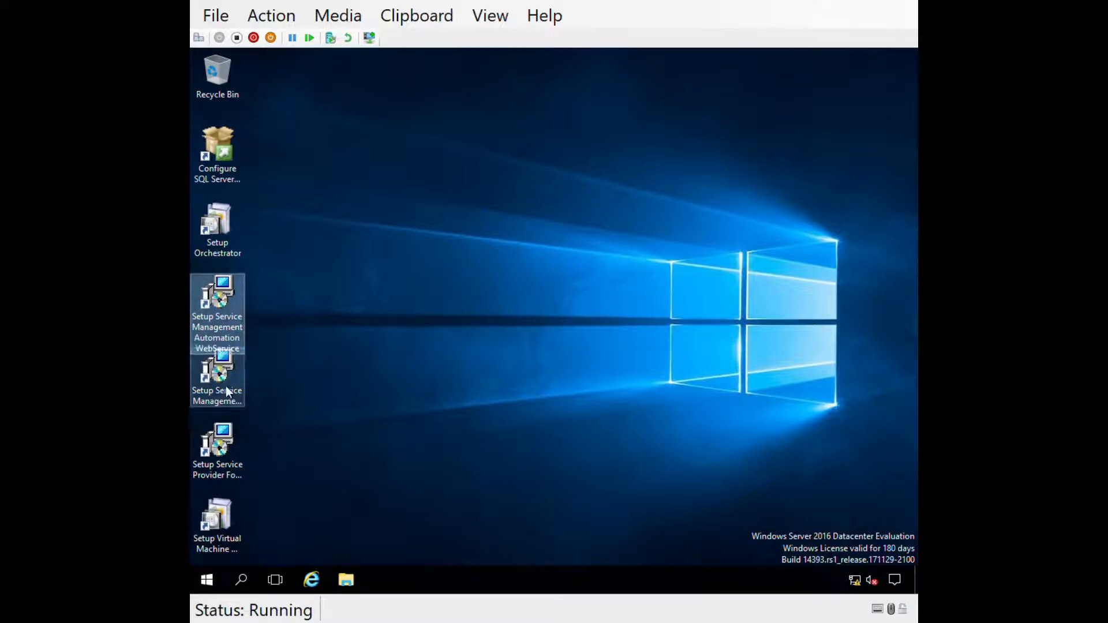
left_click(222, 447)
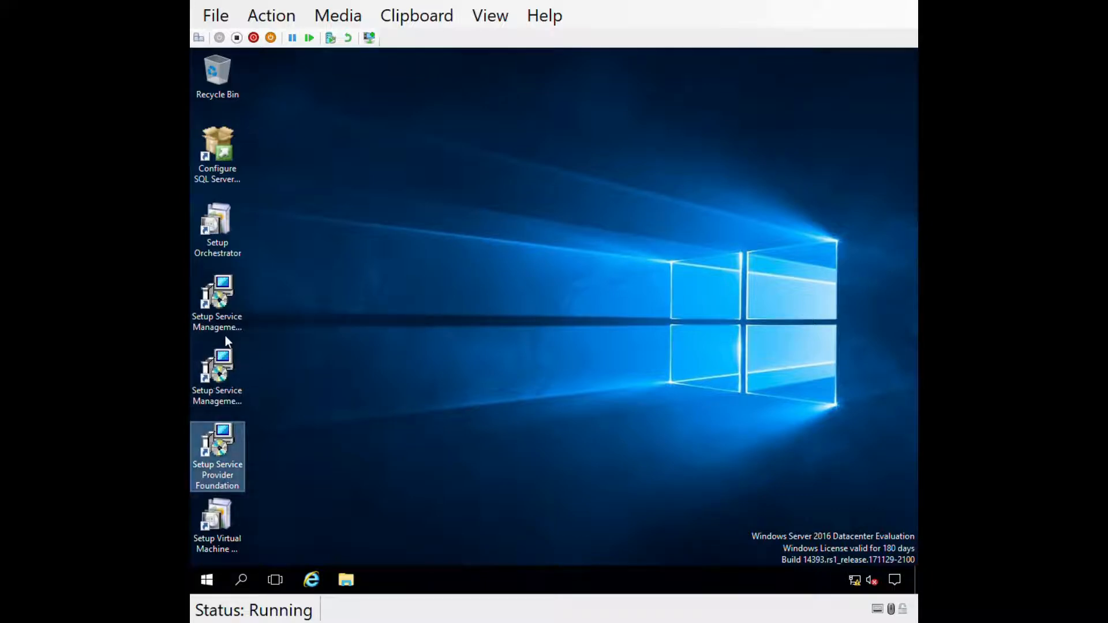
left_click(240, 513)
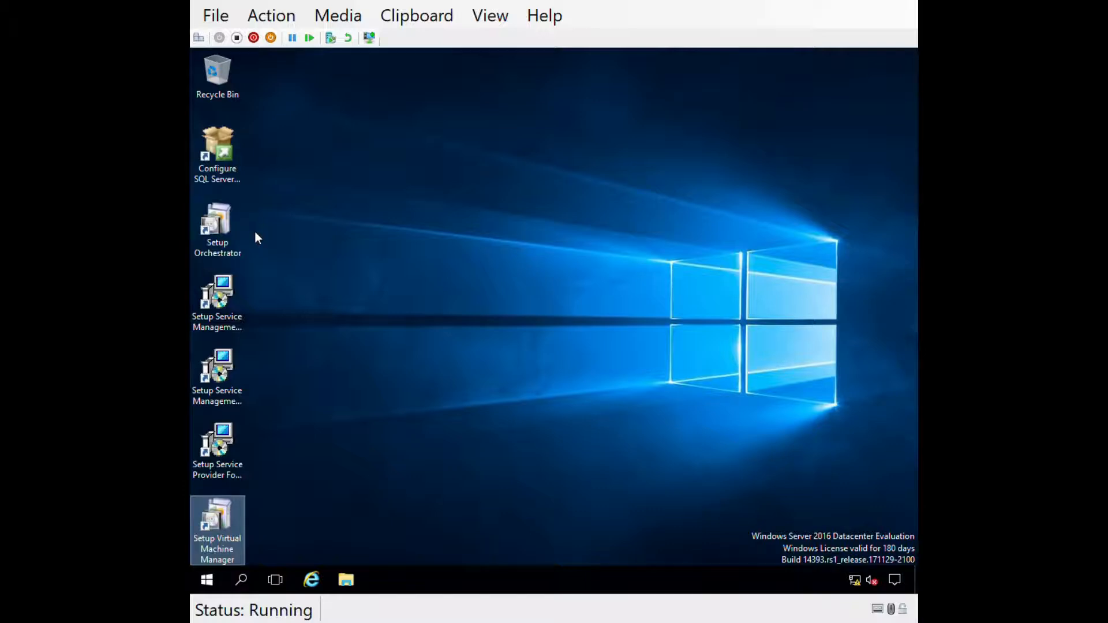
left_click(260, 521)
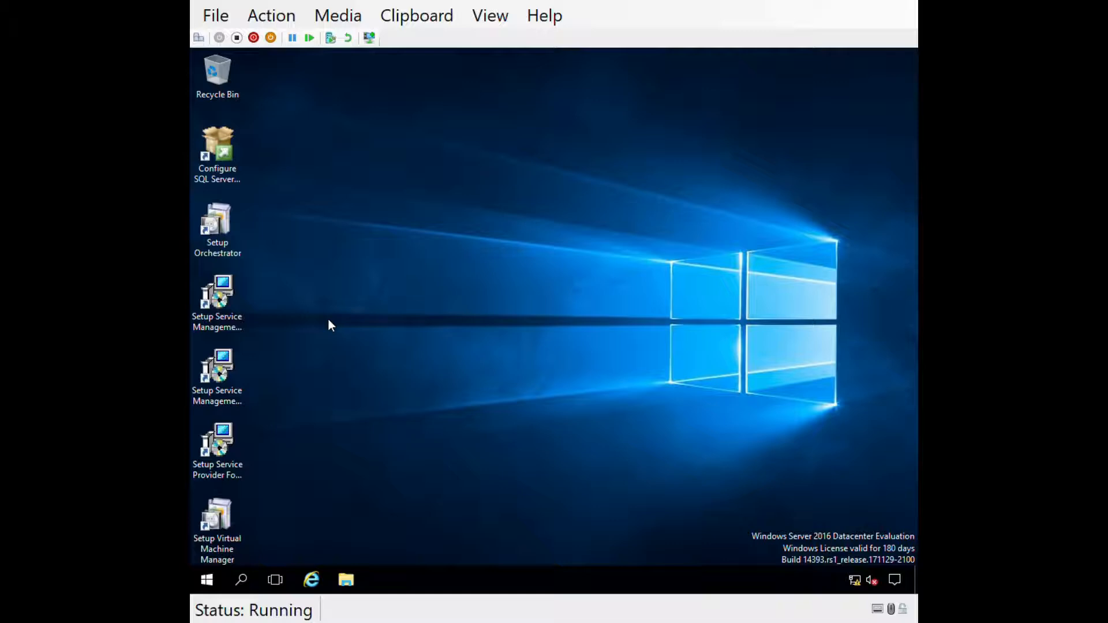
- Launch Setup Orchestrator from the desktop and choose Install on the splash screen
double_click(226, 219)
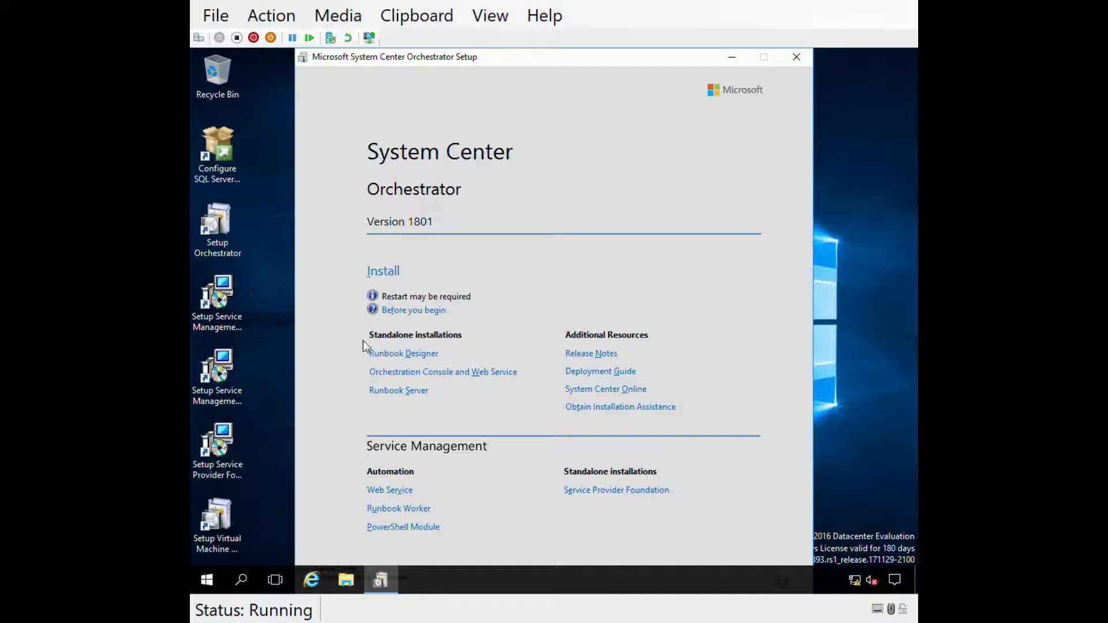
left_click(395, 277)
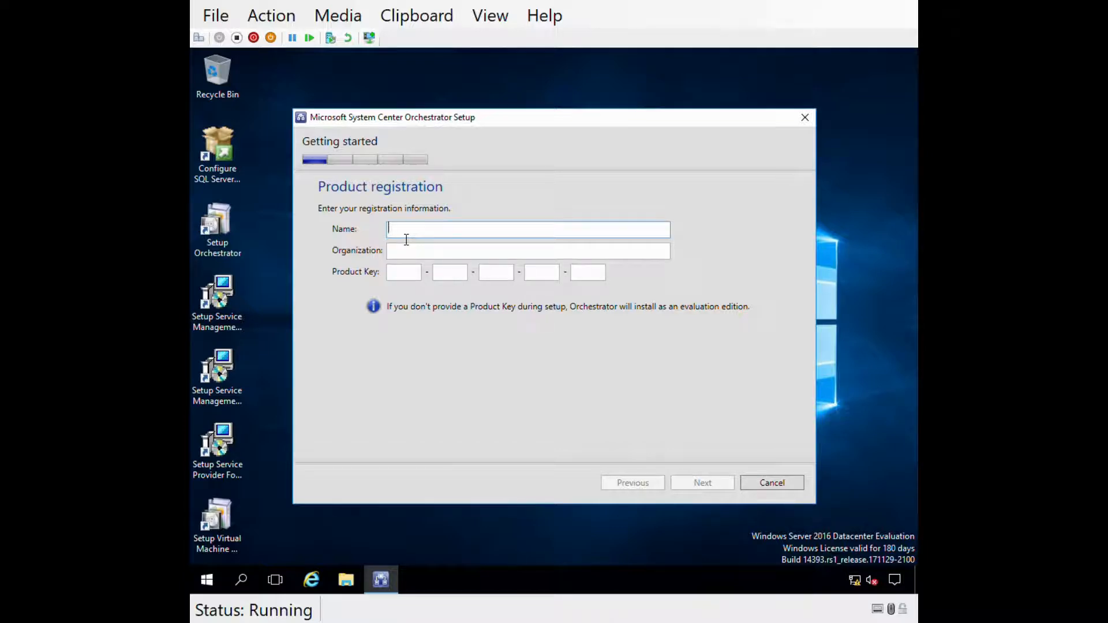
- Register with name Administrator and the organization name, leaving the product key blank
type("Administrator")
key("Tab")
type("LOUISTECH")
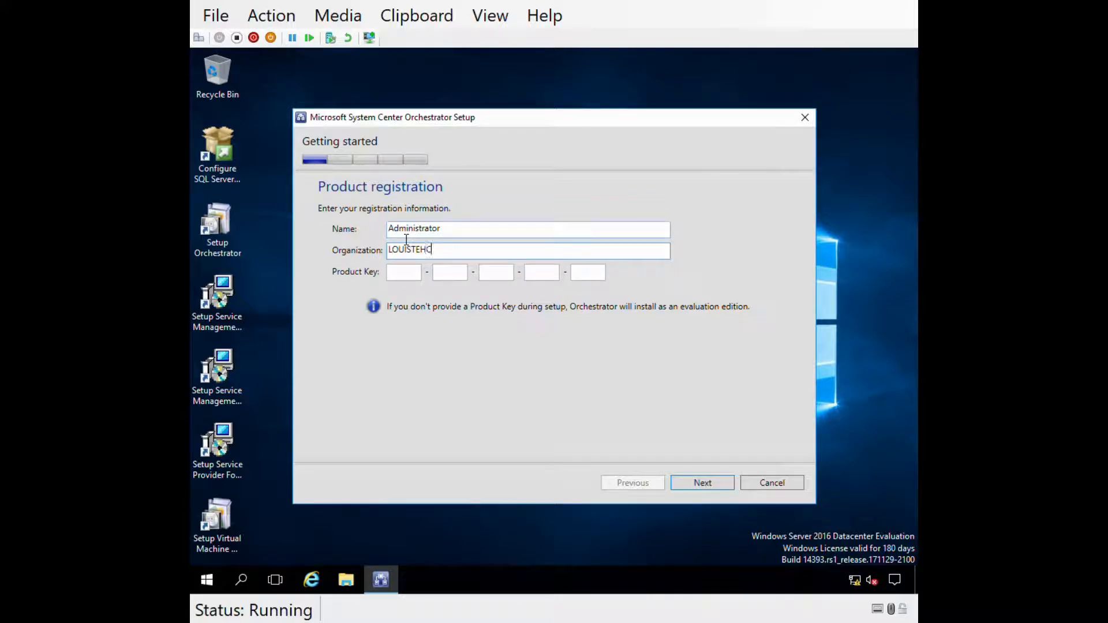
type("VIEWS")
left_click(694, 482)
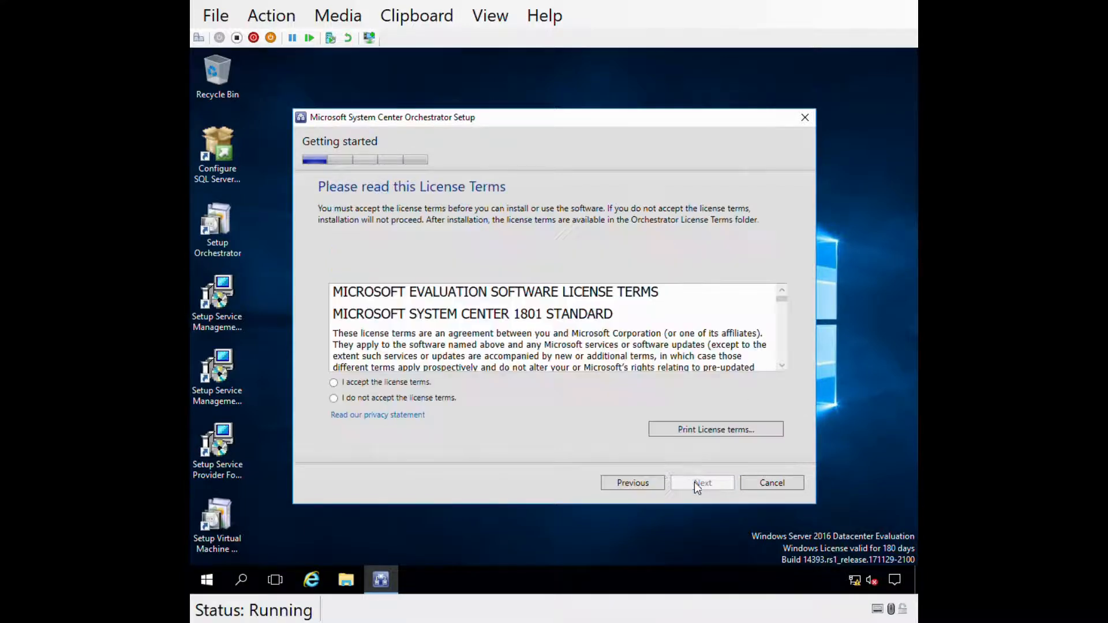
- Accept the Orchestrator license terms and continue to the diagnostic data notice
left_click(374, 382)
left_click_drag(782, 300, 784, 368)
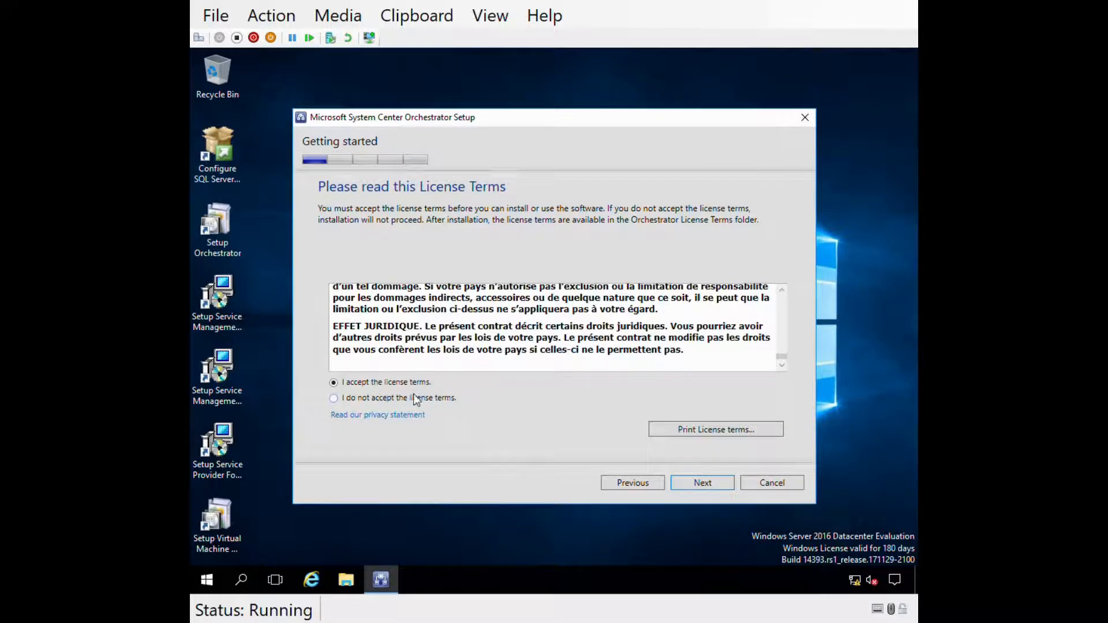
left_click(685, 487)
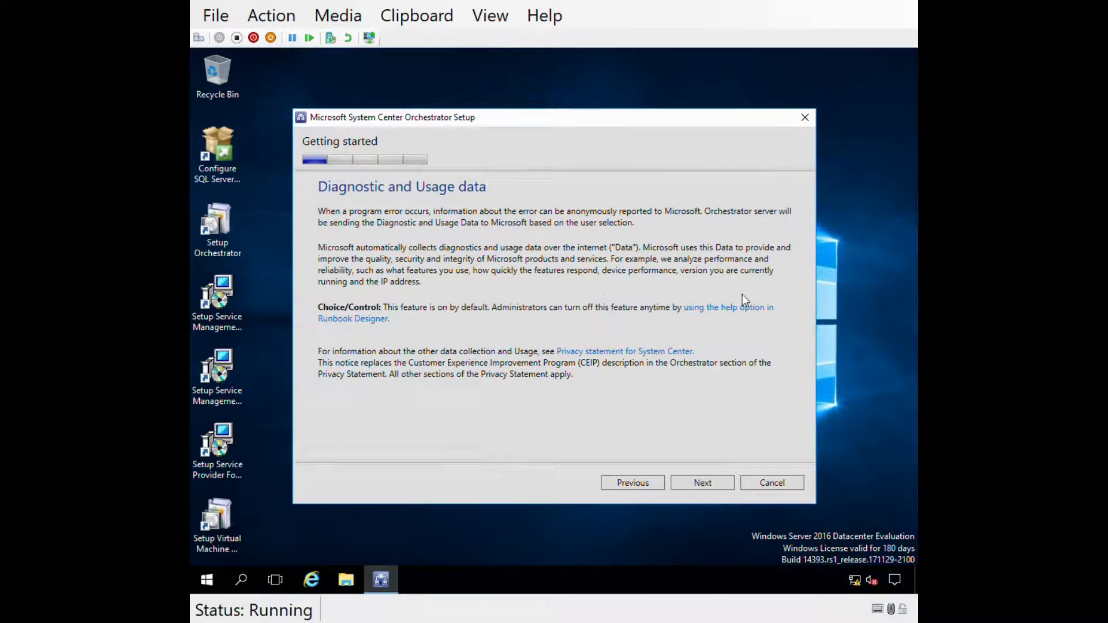
- Continue past the Diagnostic and Usage data notice to feature selection
left_click(696, 483)
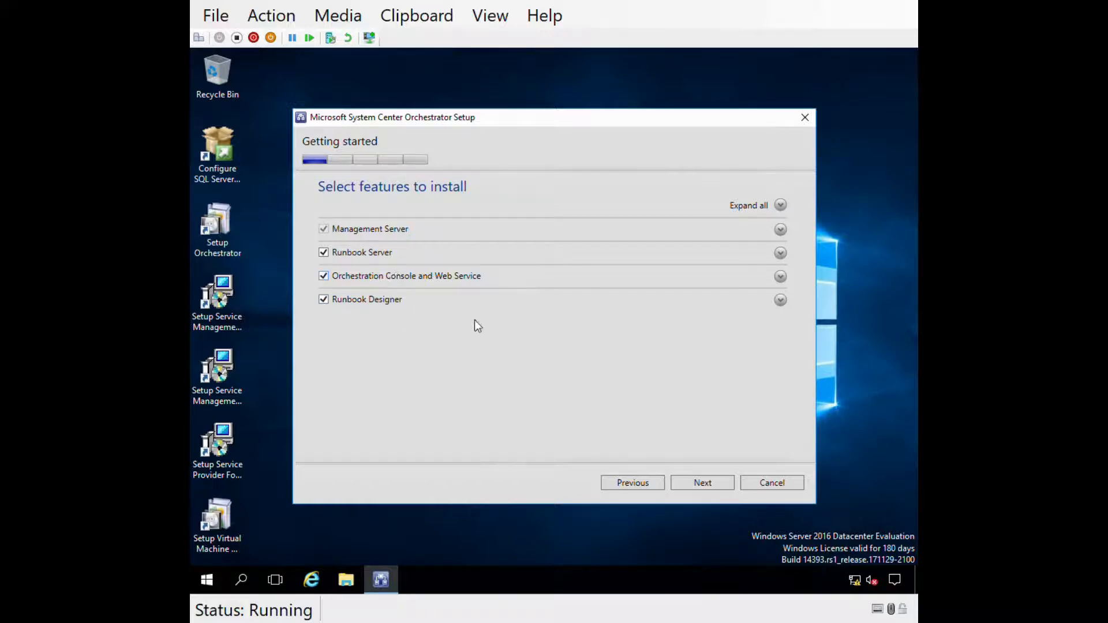
- Keep all four Orchestrator features selected and proceed through the prerequisites check
left_click(700, 485)
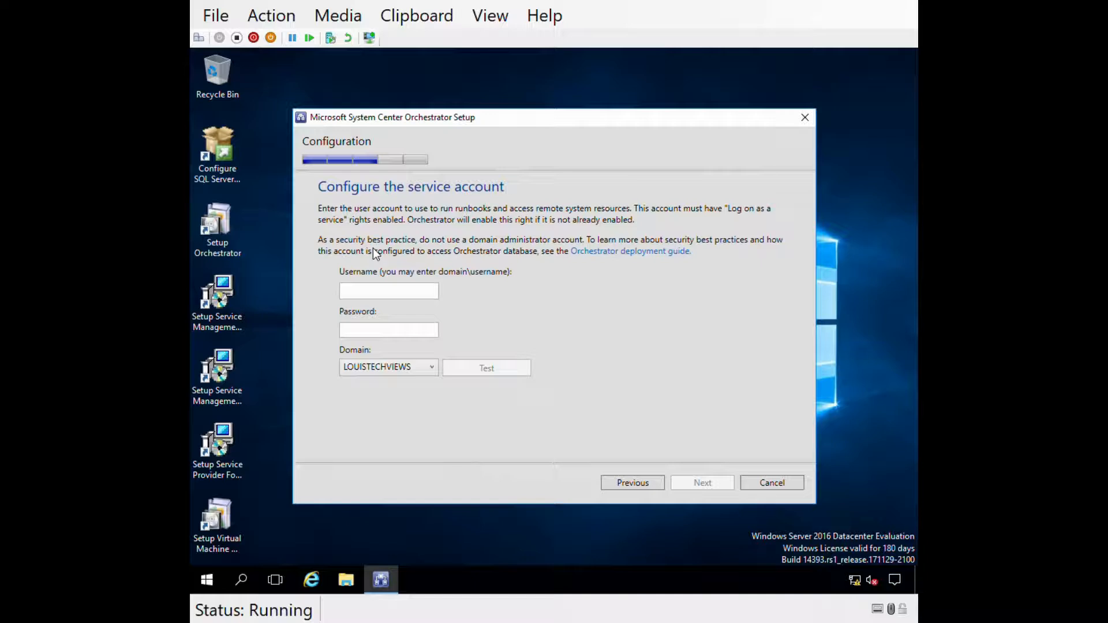
- Begin the service account username with the domain prefix louistechviews\
left_click(360, 291)
type("louistechviews\\")
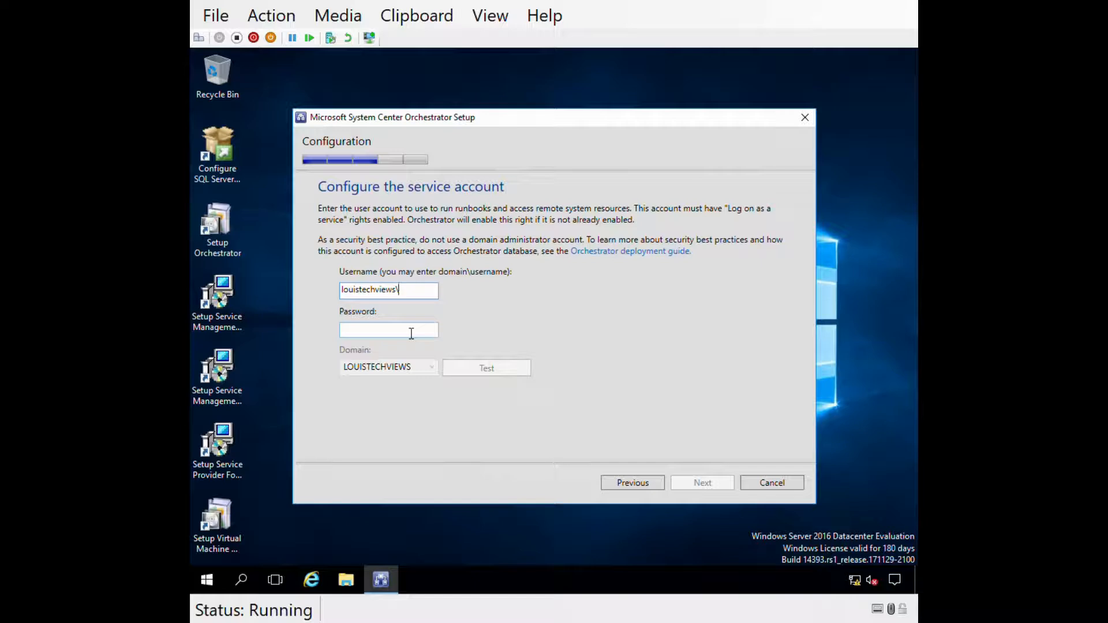
- Complete the username as sco-service, enter the account password and test the credentials
type("sco-service")
left_click(411, 334)
type("****")
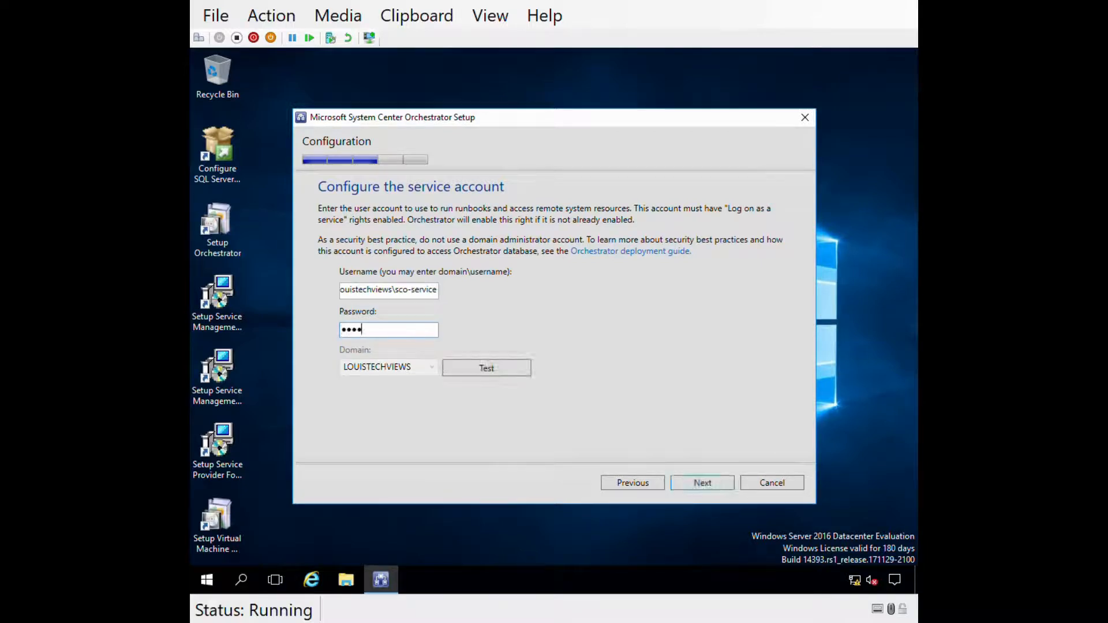
type("********")
left_click(483, 369)
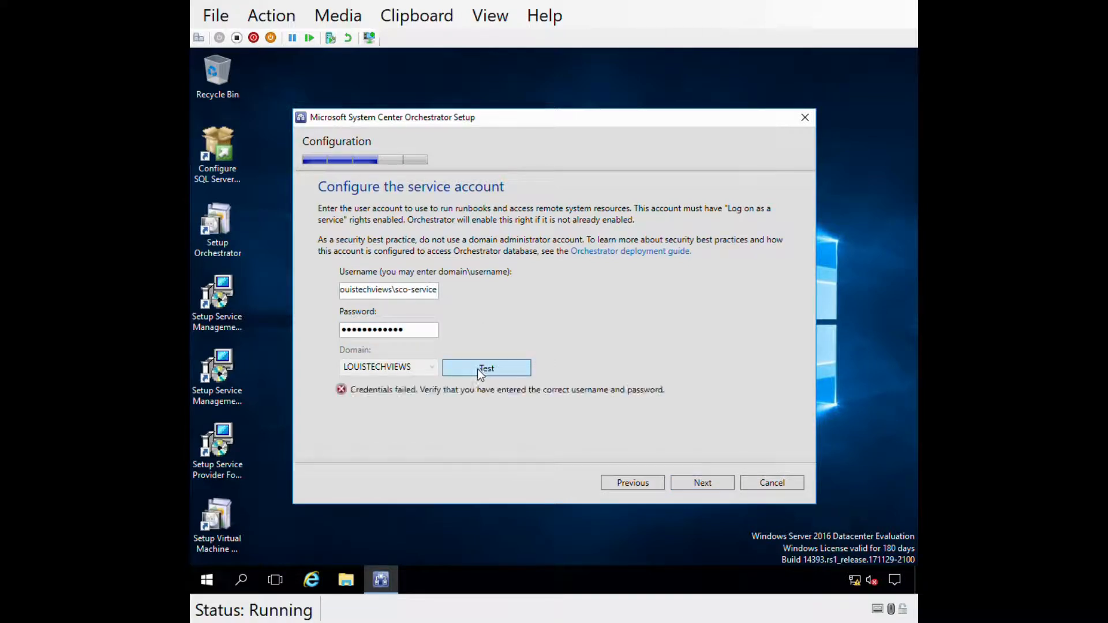
- Replace the rejected password with a retyped one and retest until the credentials are accepted
double_click(388, 340)
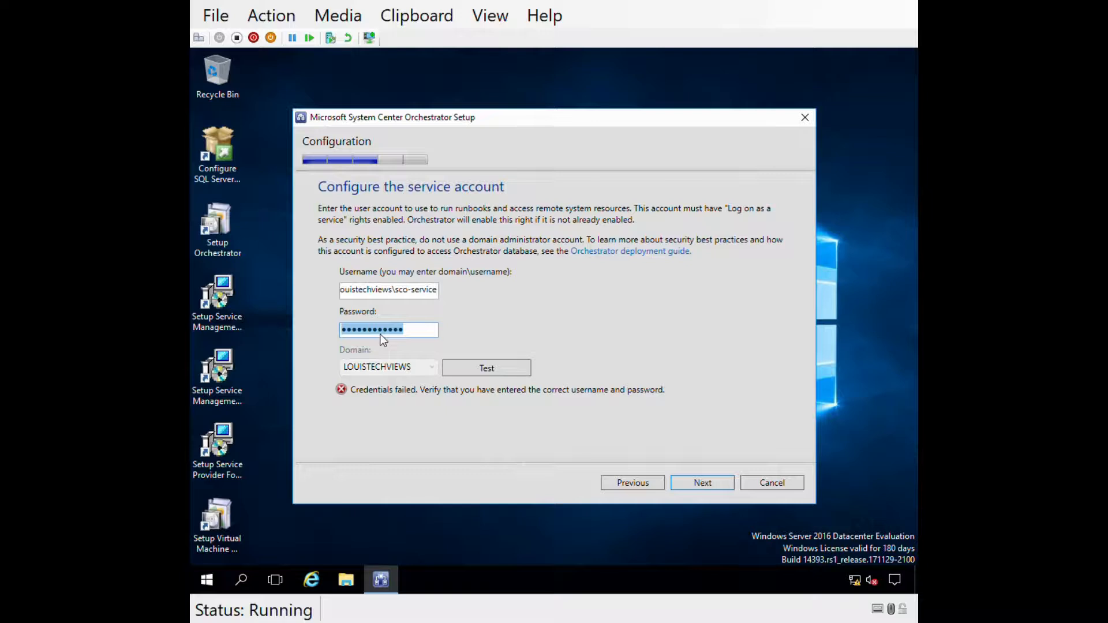
key("BackSpace")
type("•••••••••••")
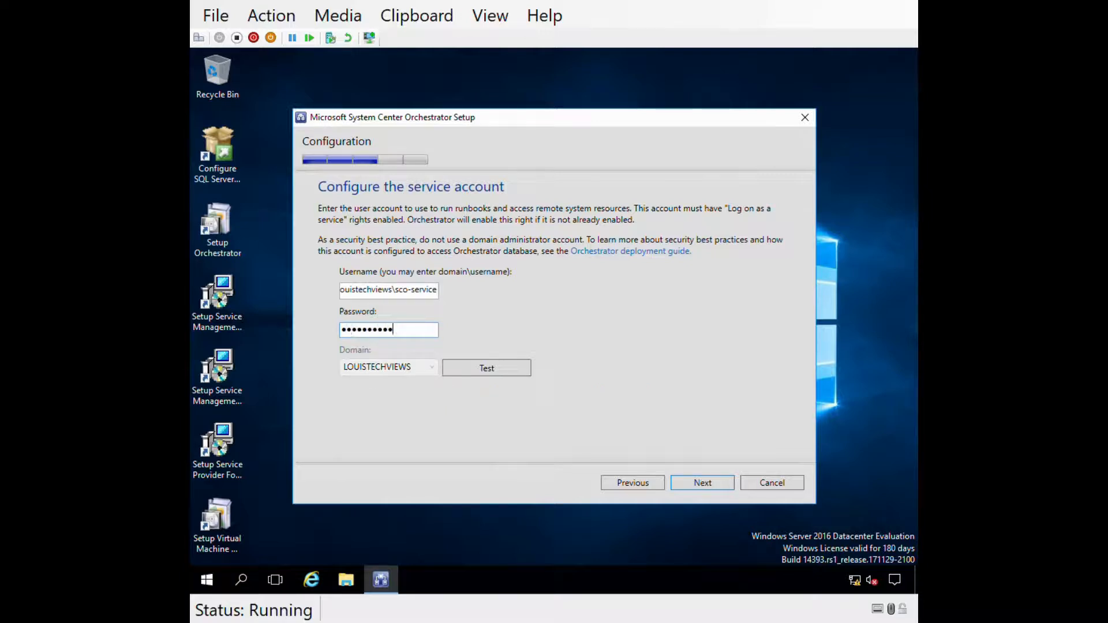
type("•")
left_click(465, 370)
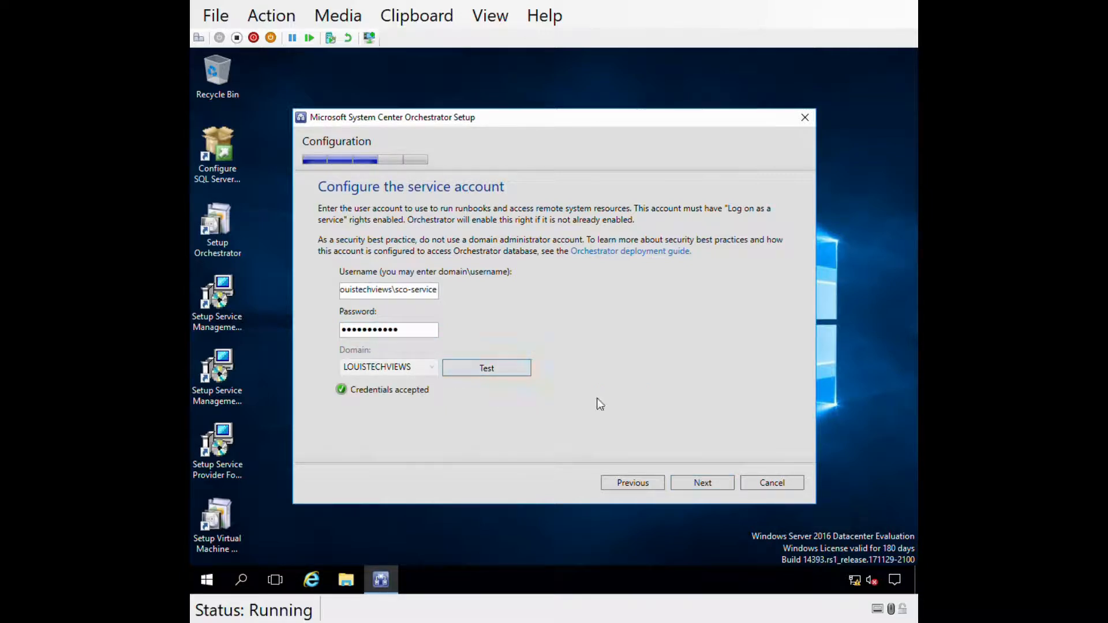
- Use database server SCO-SAC1, confirm the connection test, and create the new database 'Orchestrator'
left_click(684, 487)
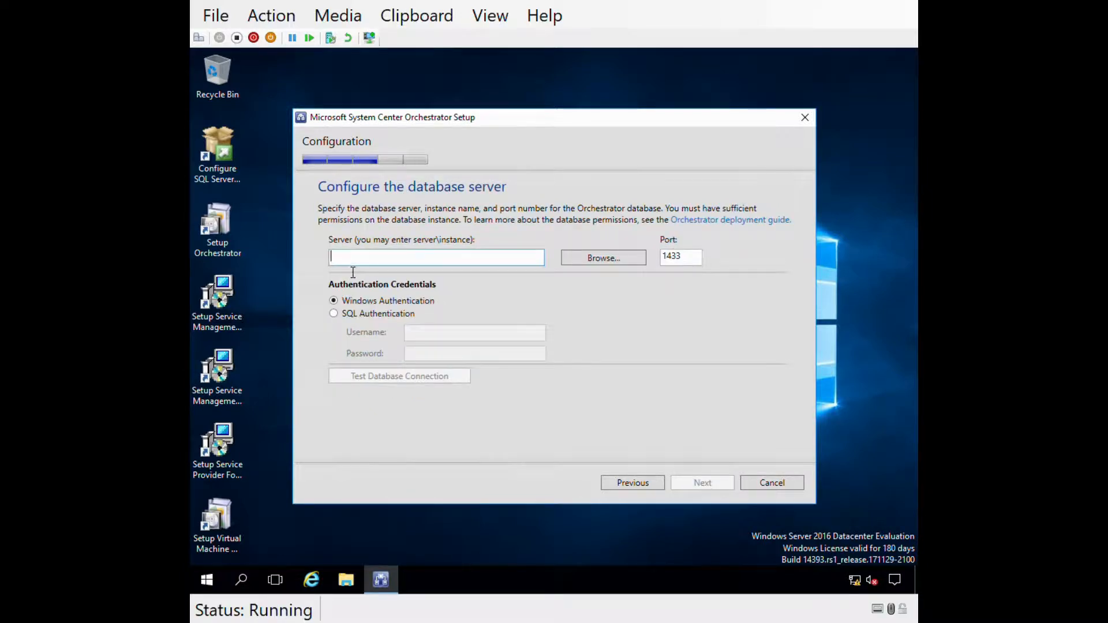
type("sco-sac")
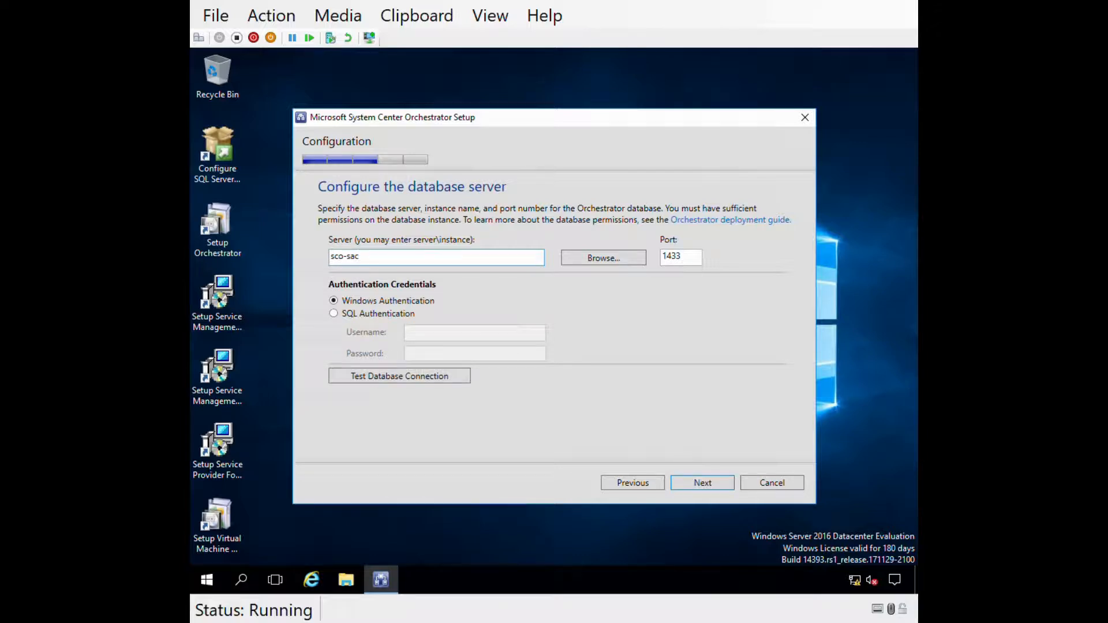
type("1")
left_click_drag(388, 261, 241, 269)
left_click(391, 262)
left_click(379, 376)
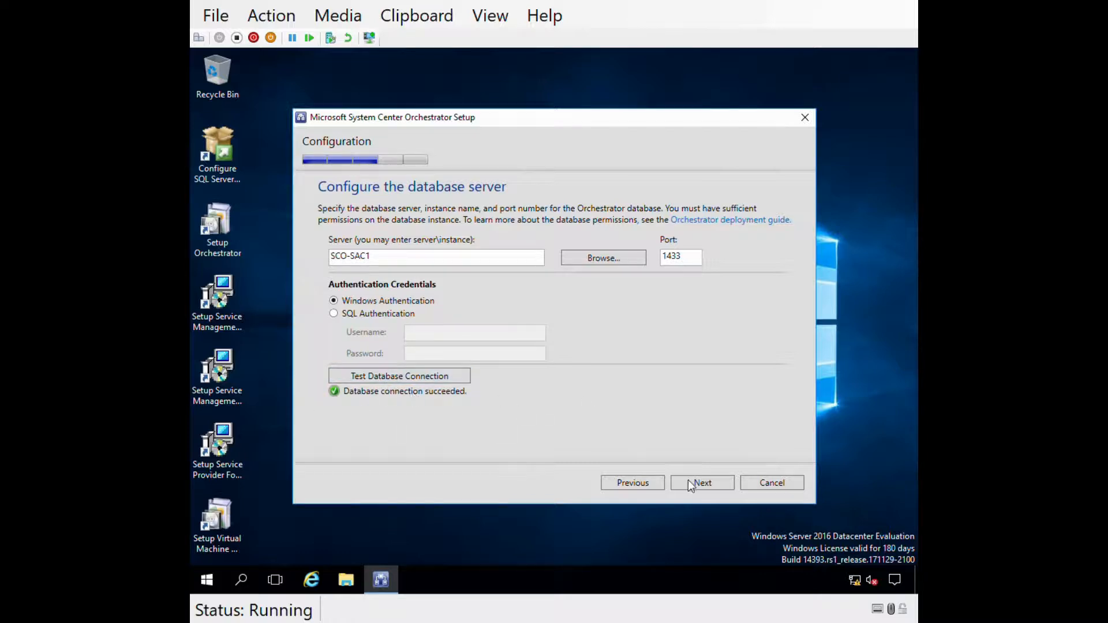
key("Return")
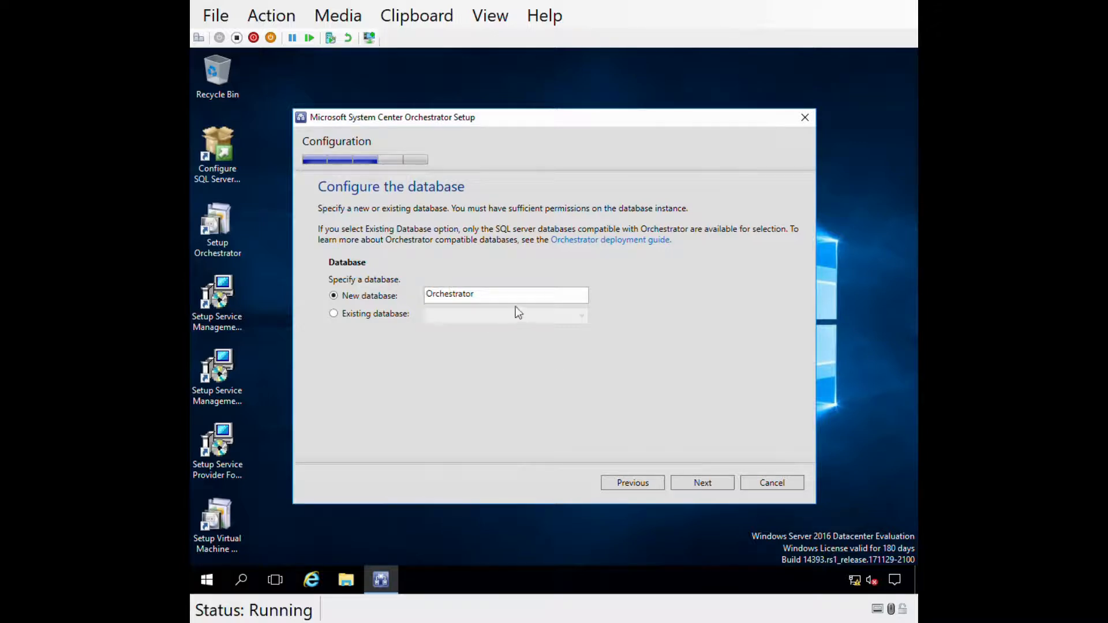
left_click(502, 297)
left_click(694, 486)
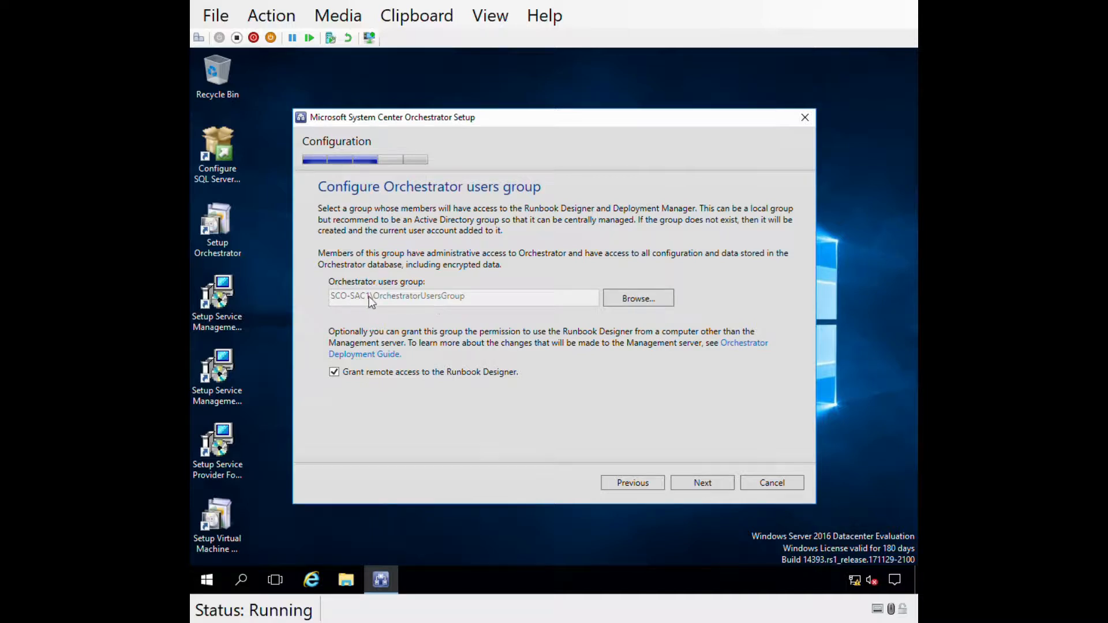
- Toggle remote Runbook Designer access off and back on for SCO-SAC1\OrchestratorUsersGroup
left_click(438, 372)
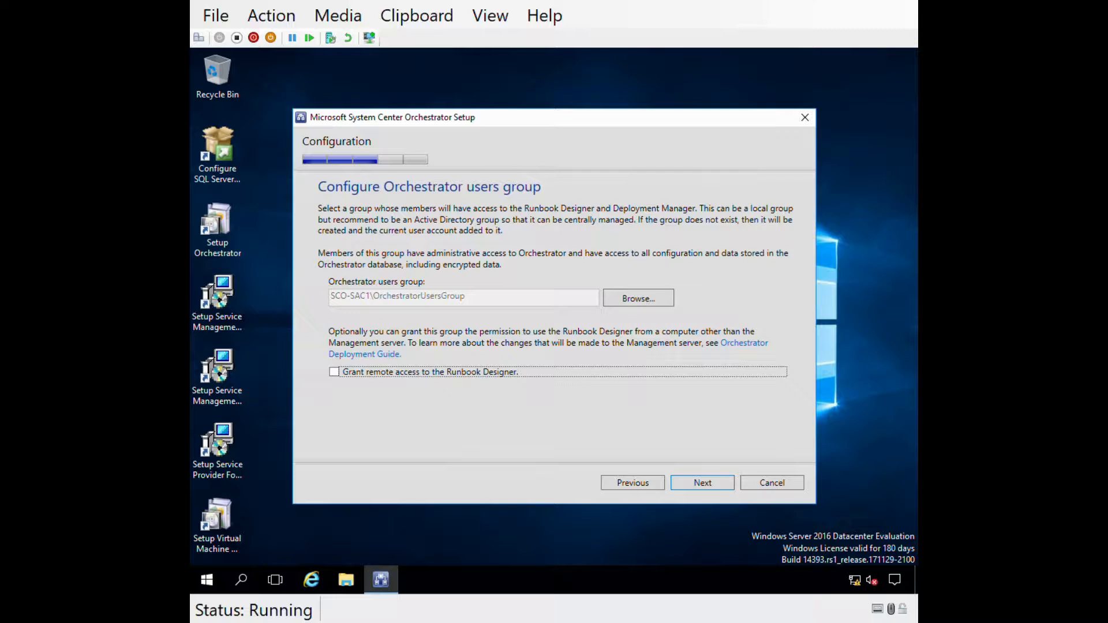
left_click(485, 375)
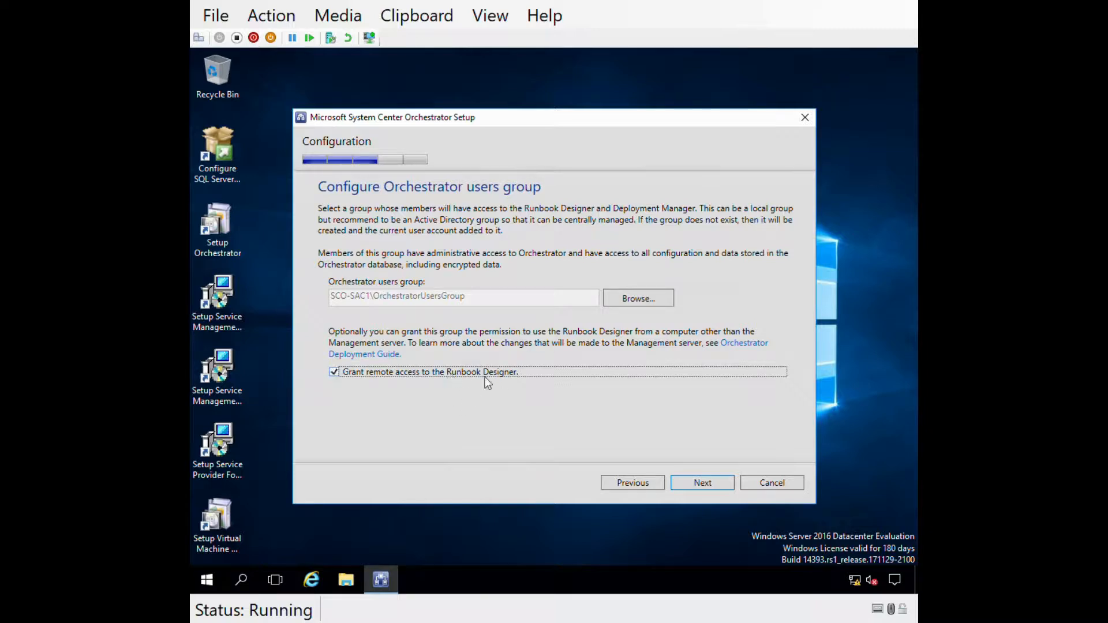
- Search the Entire Directory and resolve 'orchestrator' to OrchestratorUsersGroup as the users group
left_click(634, 300)
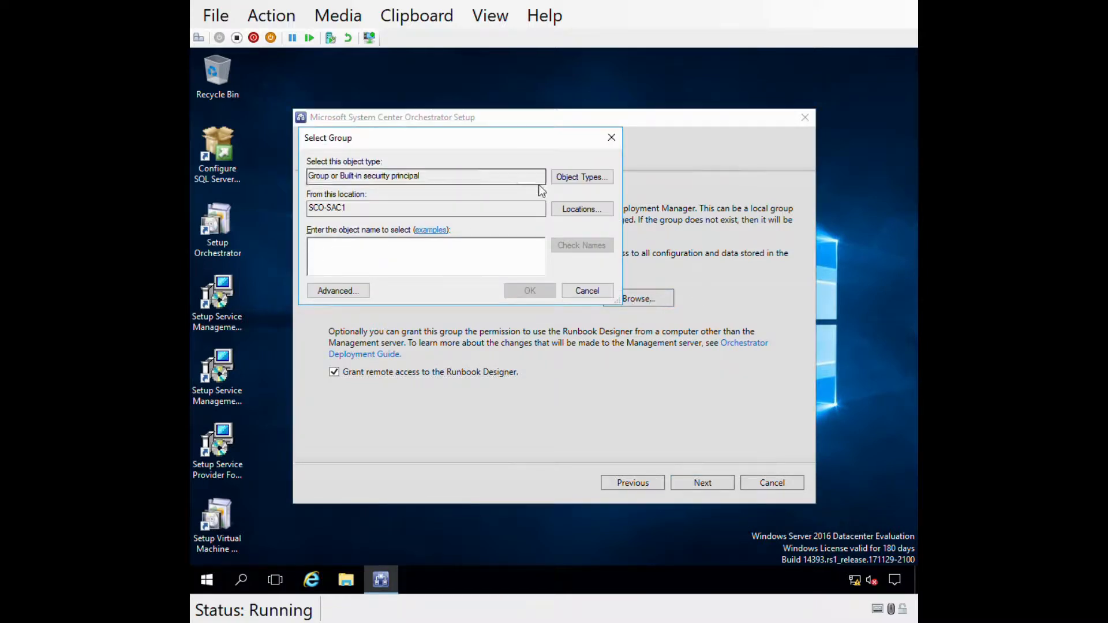
left_click(566, 211)
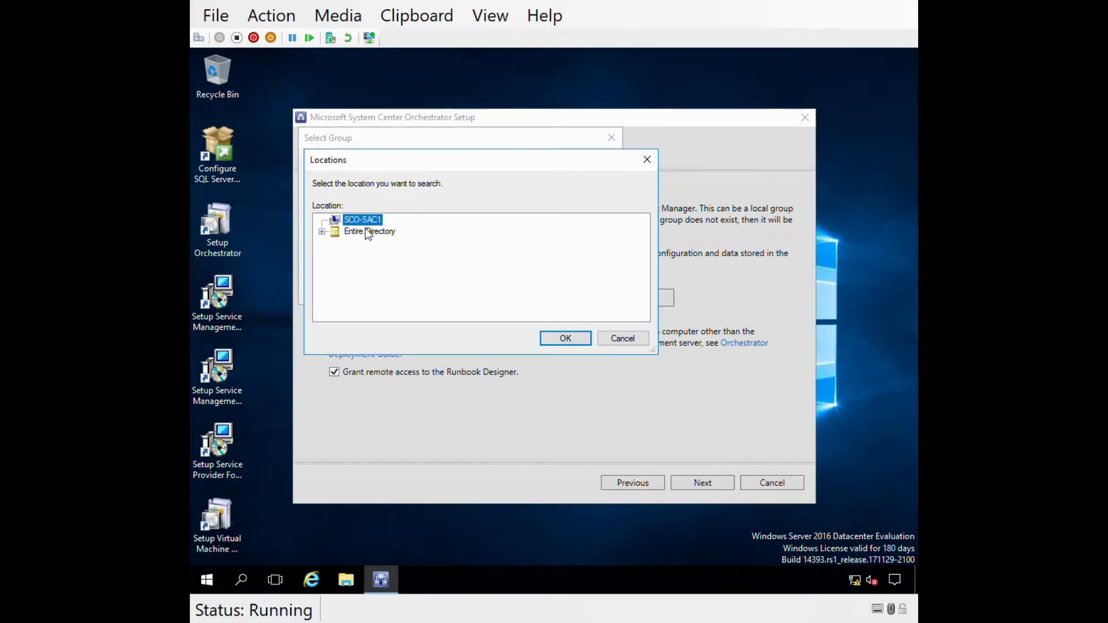
left_click(370, 232)
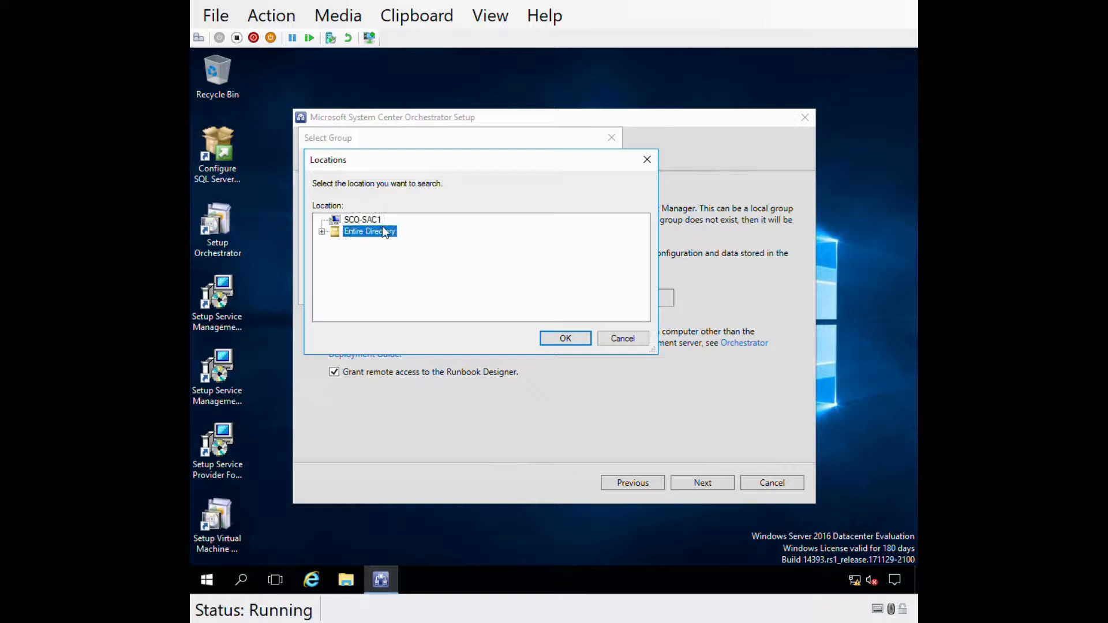
left_click(564, 339)
type("o")
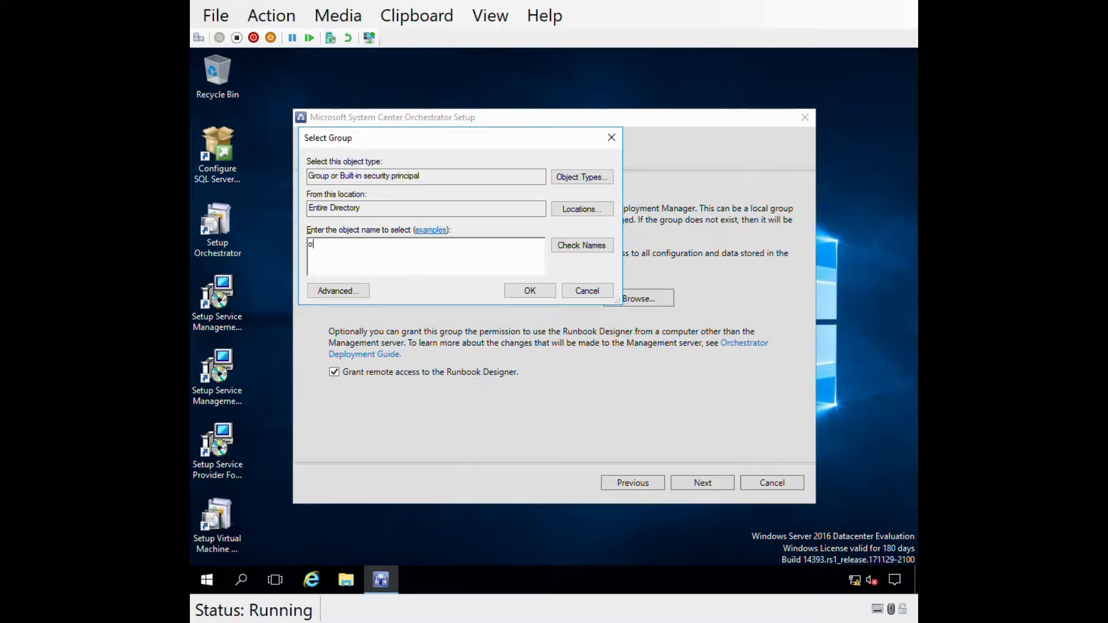
type("rchestrator")
left_click(566, 250)
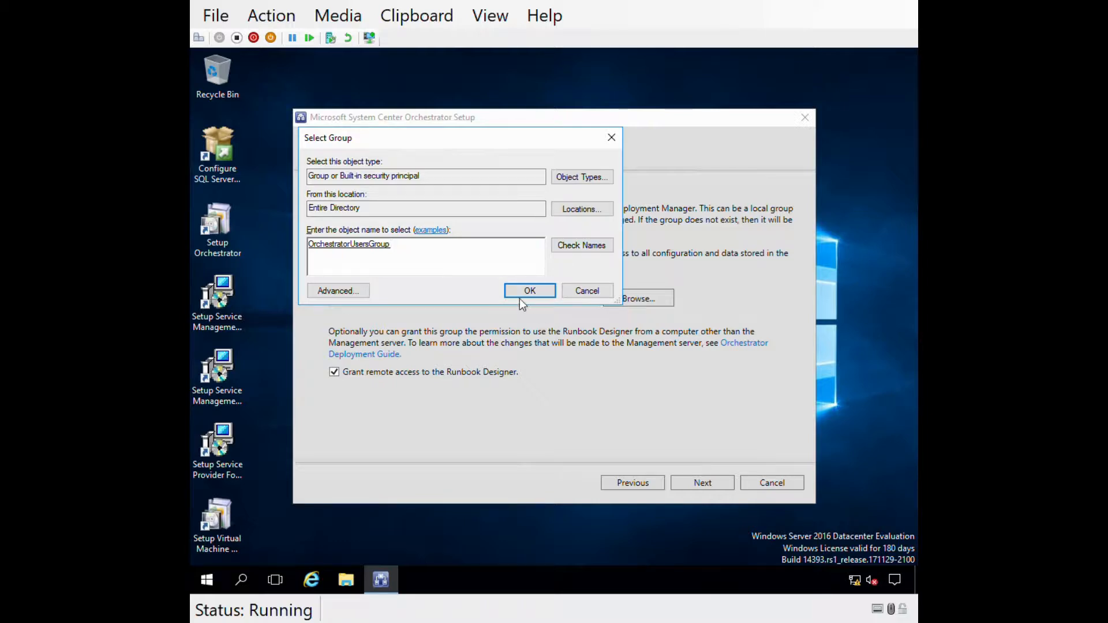
left_click(519, 290)
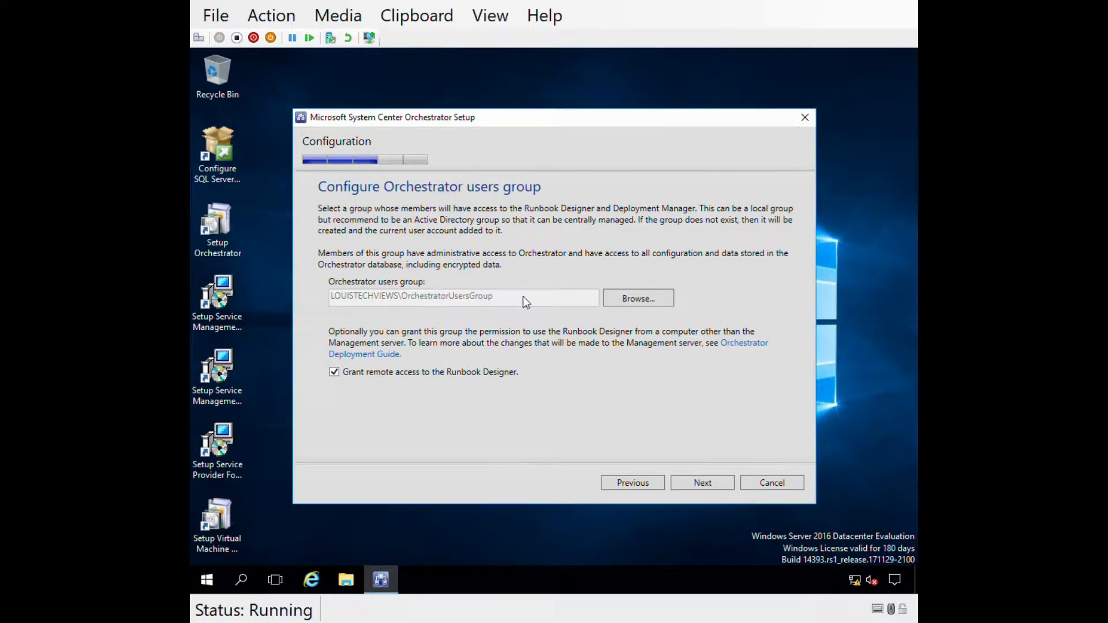
- Accept the users group, web service ports 81 and 82, and the default installation folder
left_click(697, 484)
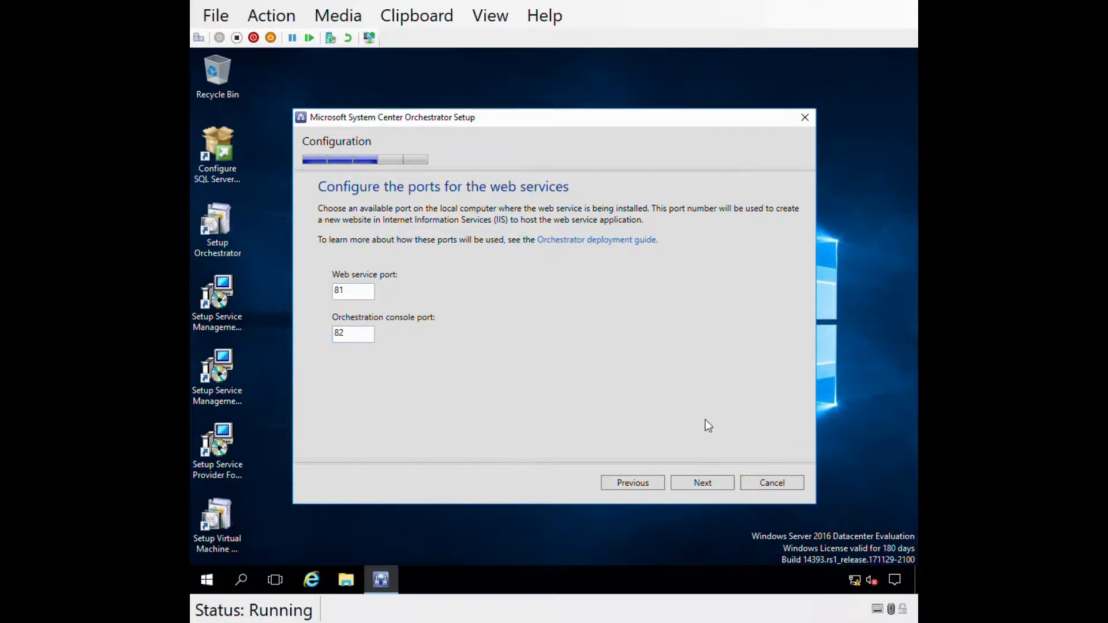
left_click(711, 482)
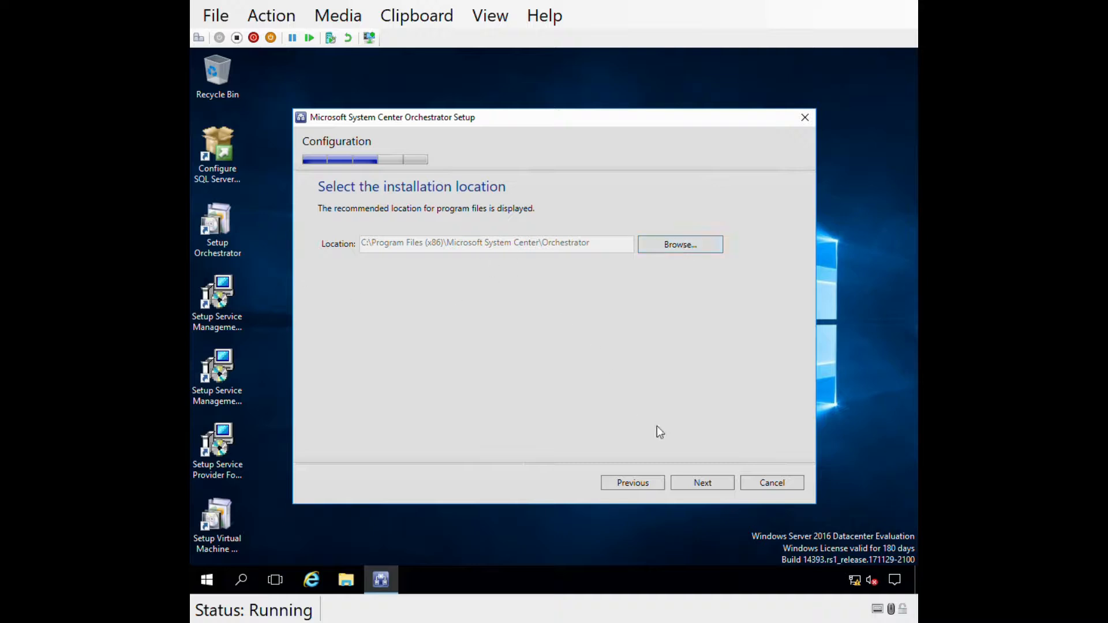
left_click(701, 483)
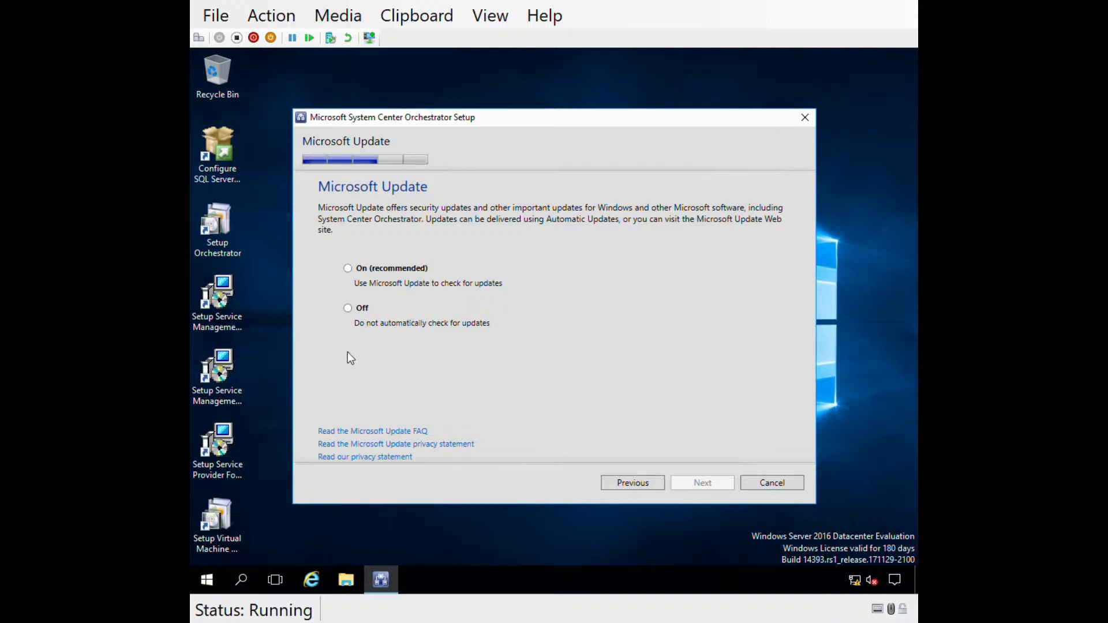
- Set Microsoft Update to Off and decline participation in error reporting
left_click(348, 269)
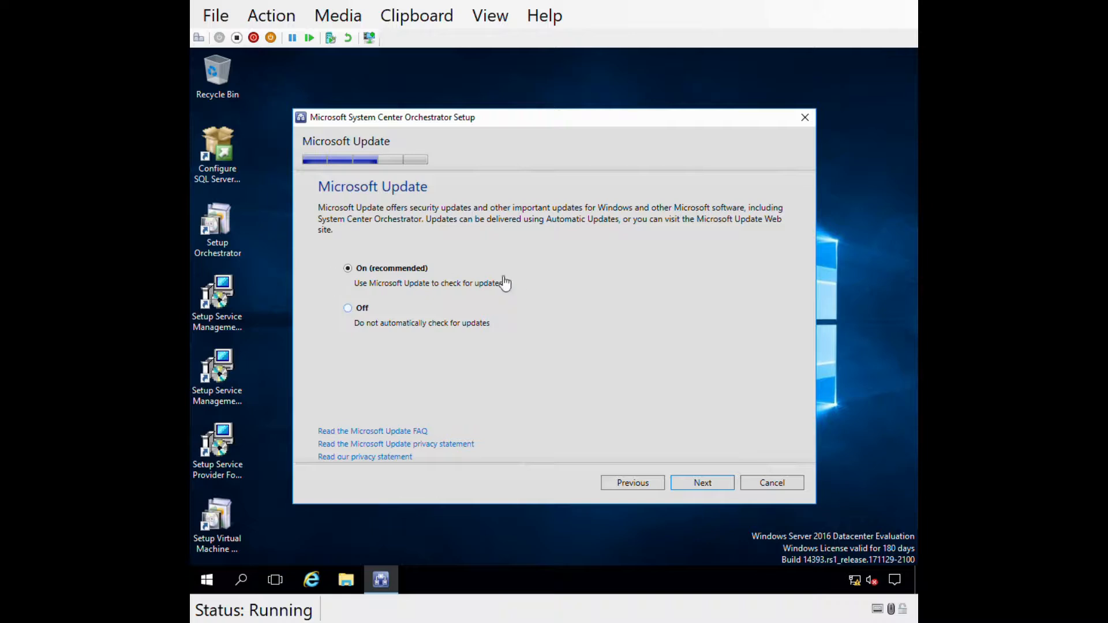
left_click(349, 308)
left_click(708, 483)
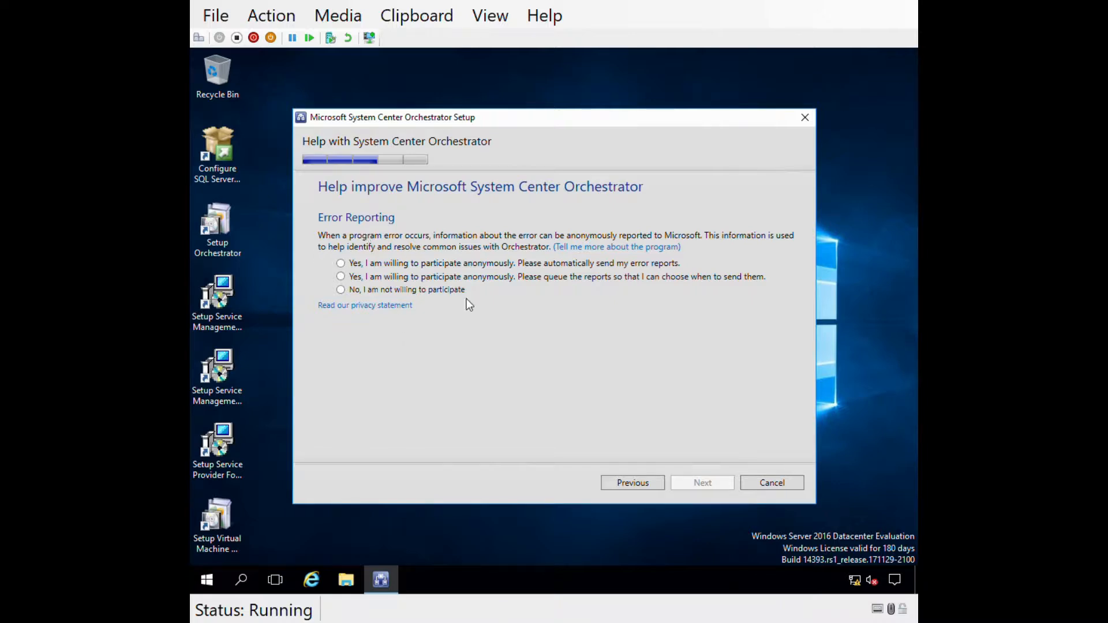
left_click(392, 291)
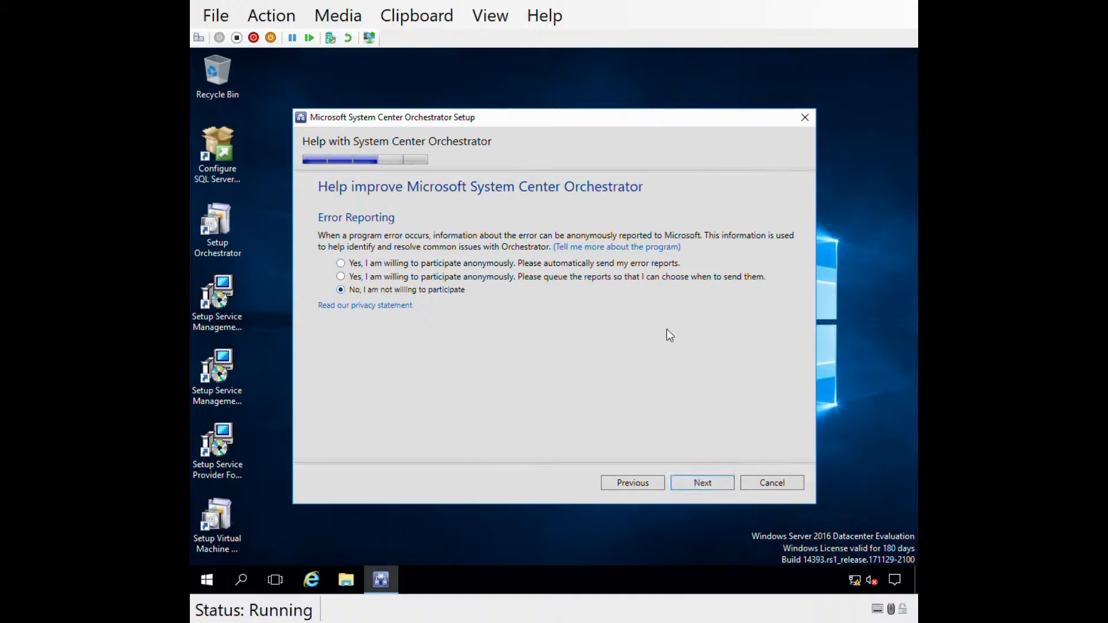
left_click(690, 483)
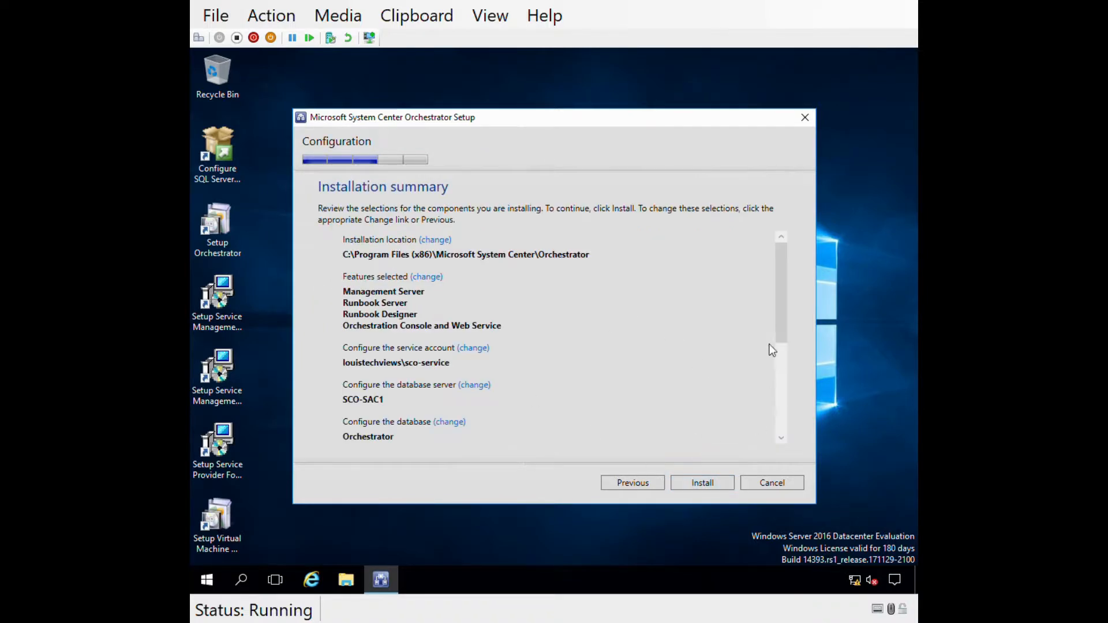
- Review the summary for SCO-SAC1 and database Orchestrator, then start the installation
left_click_drag(785, 304, 759, 260)
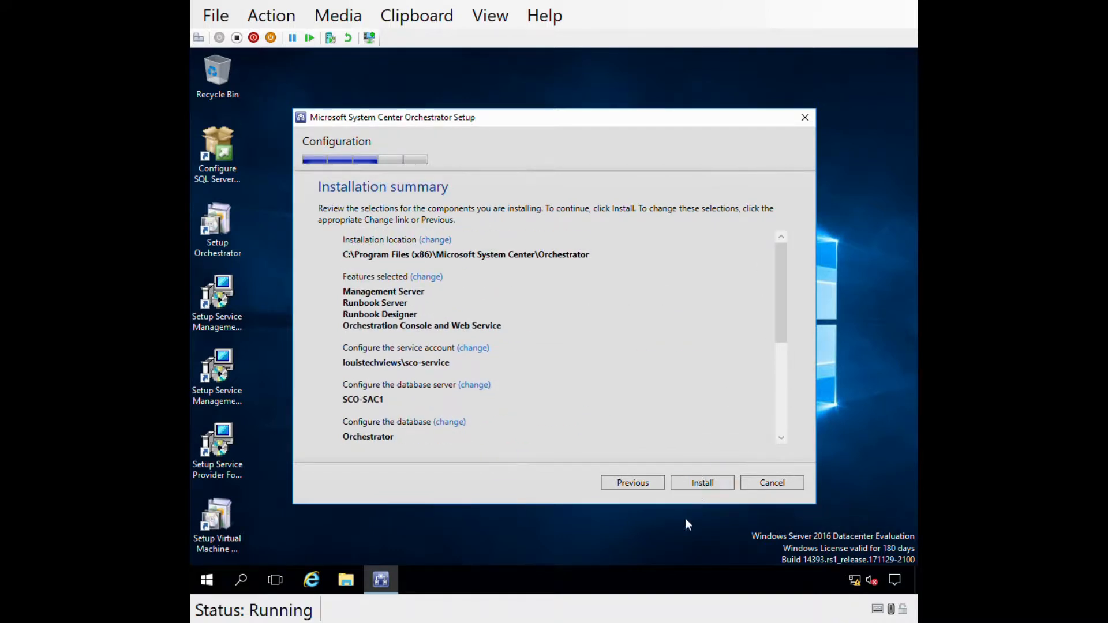
left_click(694, 481)
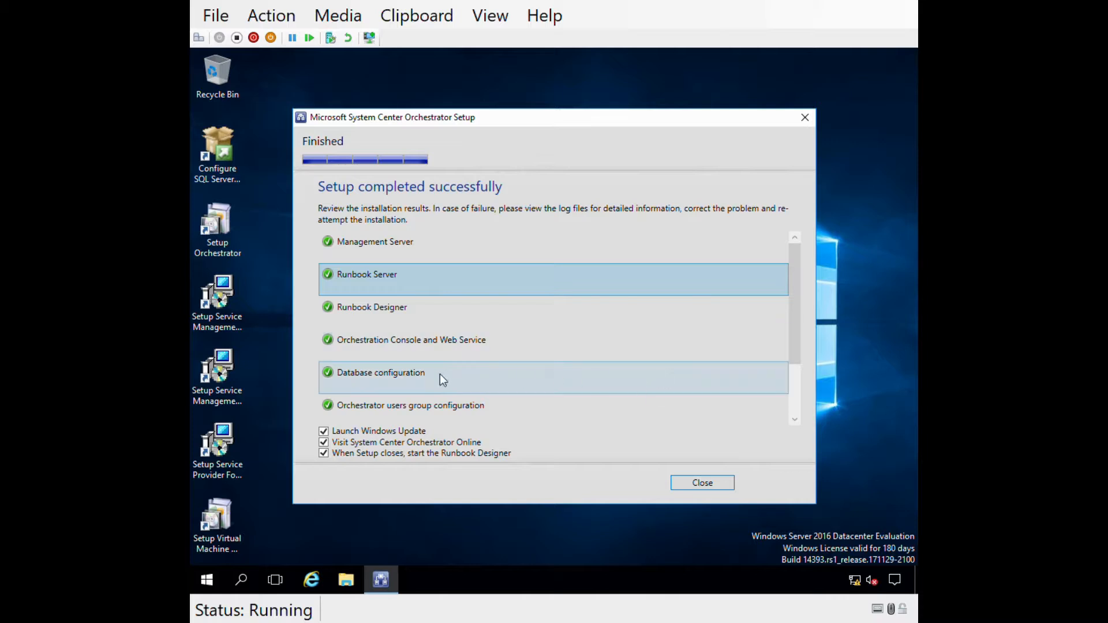
- Close setup without launching Windows Update or visiting System Center Orchestrator Online
scroll(792, 299, "down", 2)
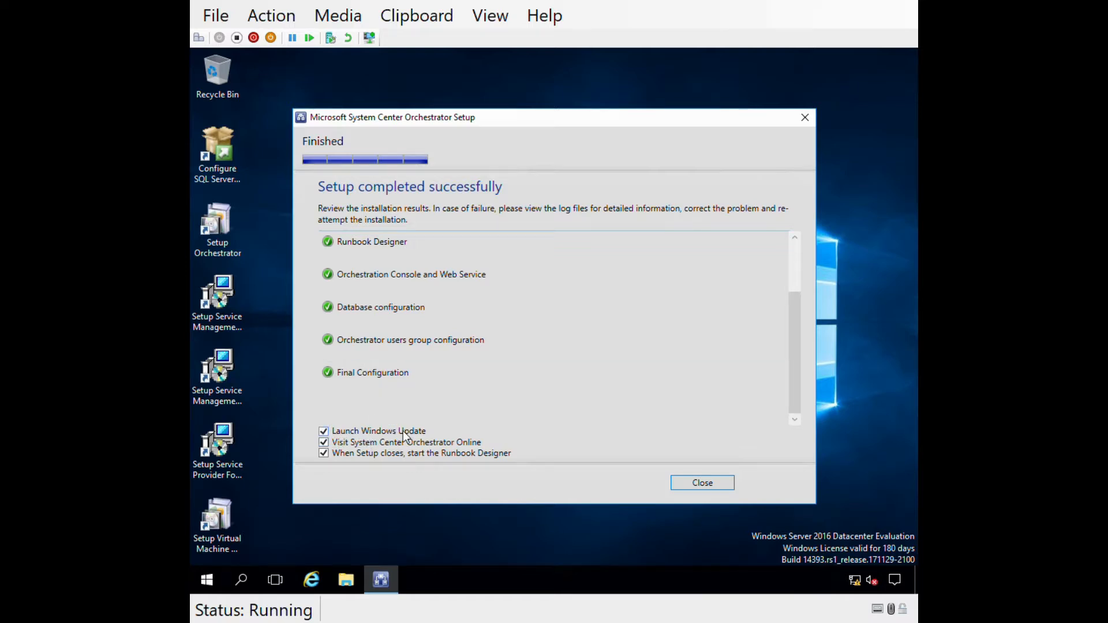
left_click(324, 431)
left_click(323, 443)
left_click(699, 486)
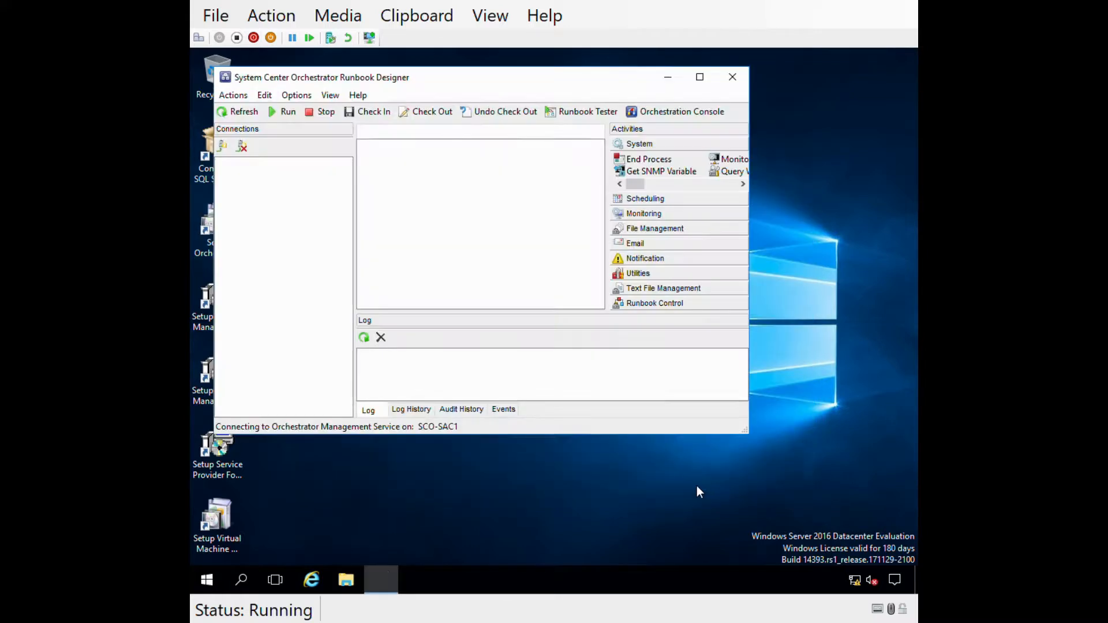
- Maximize Runbook Designer and select the Runbooks folder under SCO-SAC1
double_click(461, 82)
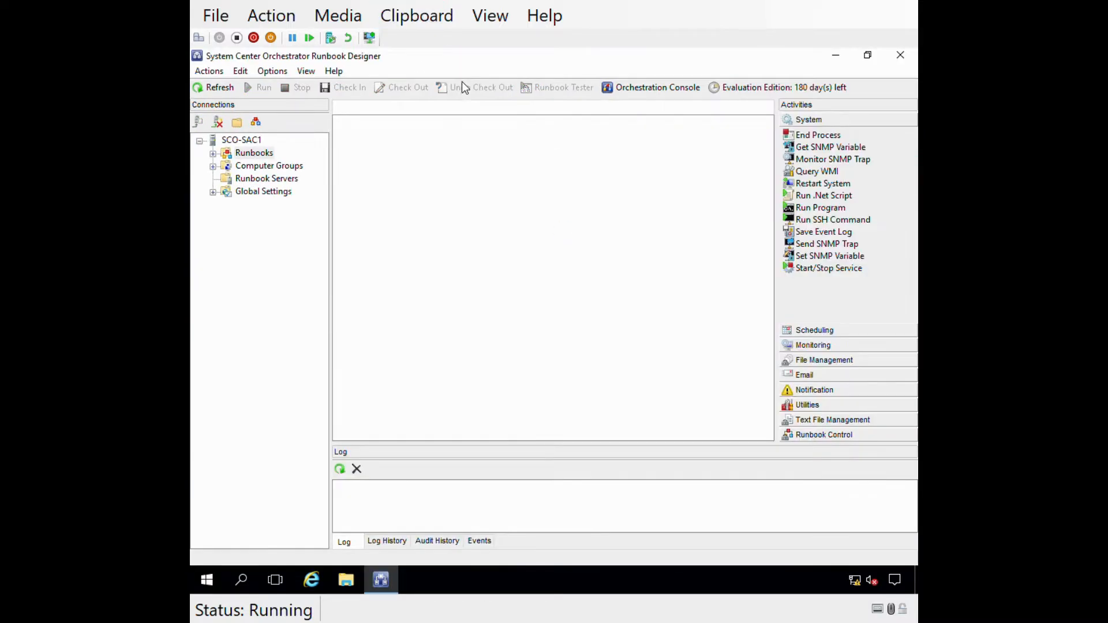
left_click(254, 153)
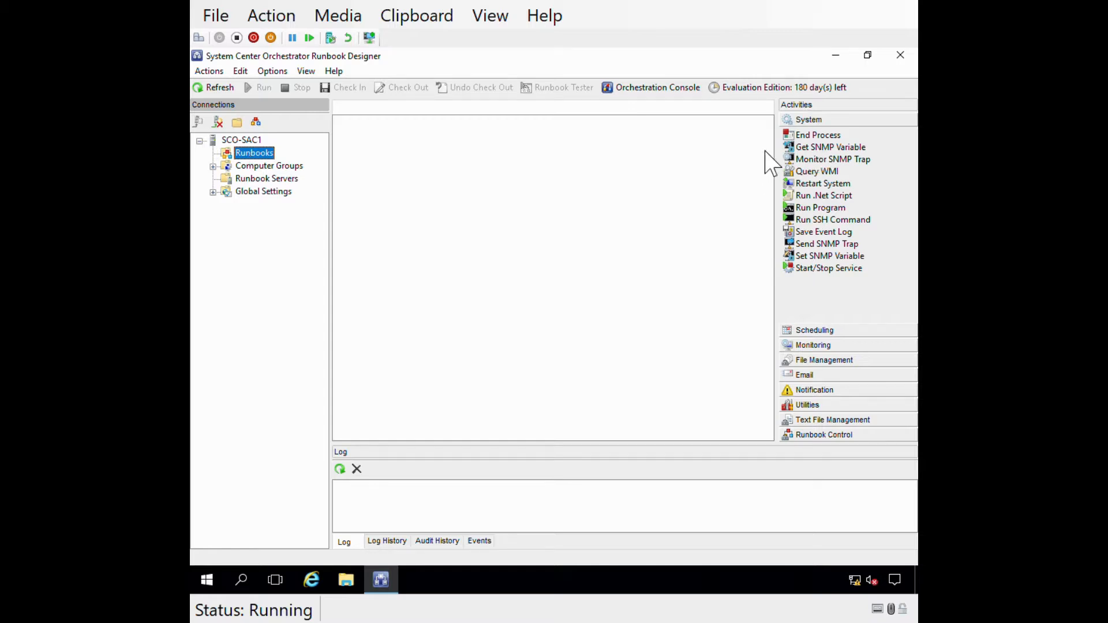
left_click(809, 118)
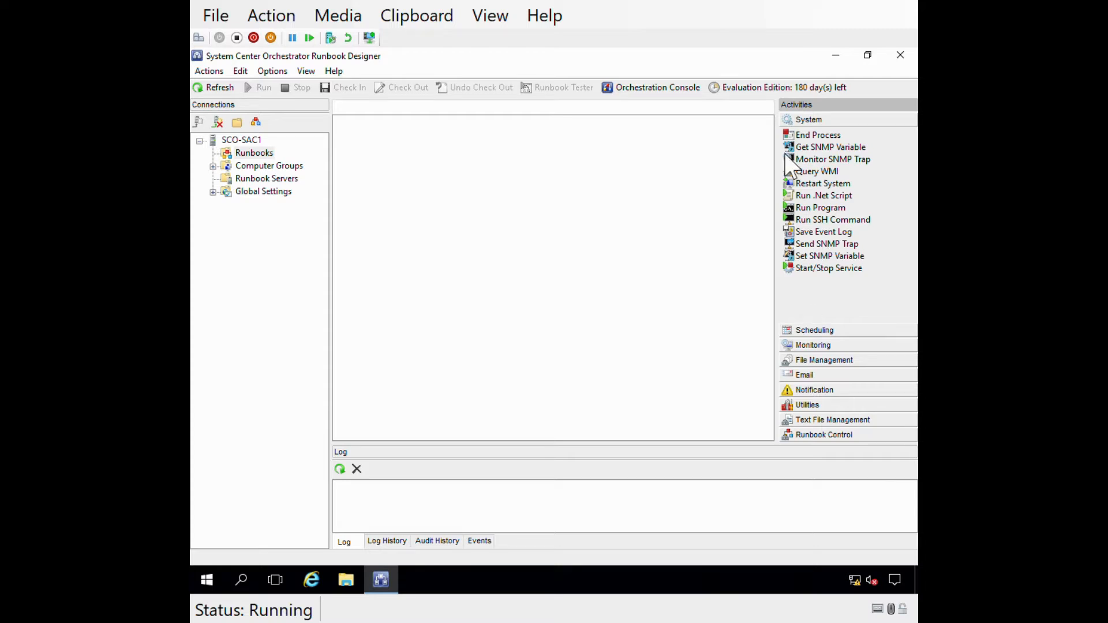
- Expand the Scheduling, Monitoring, File Management and Email activity categories in turn
left_click(808, 329)
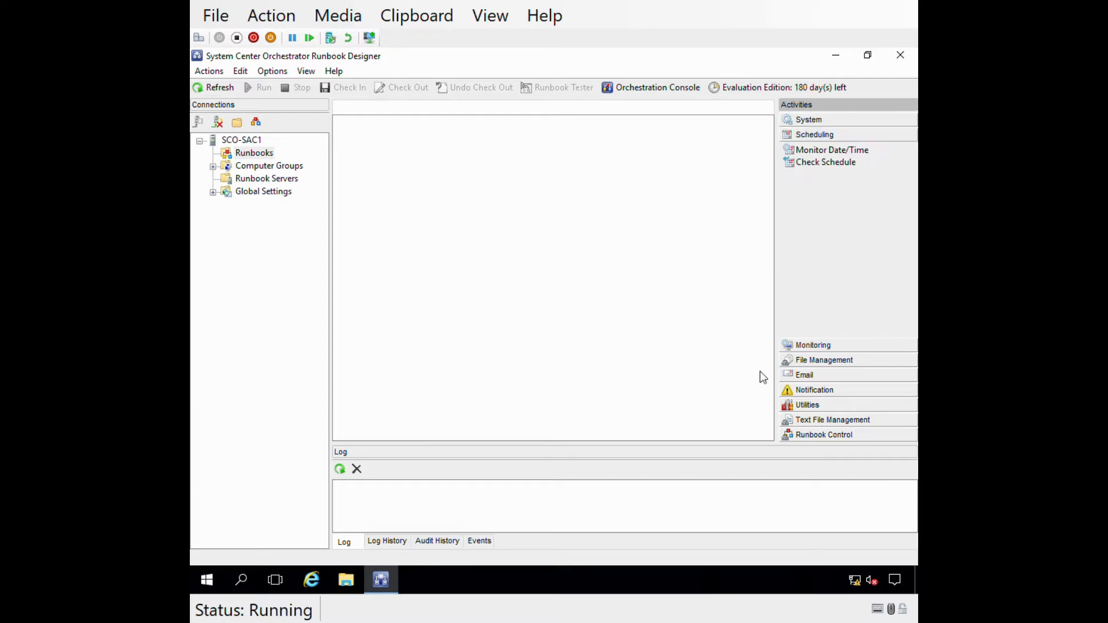
left_click(806, 344)
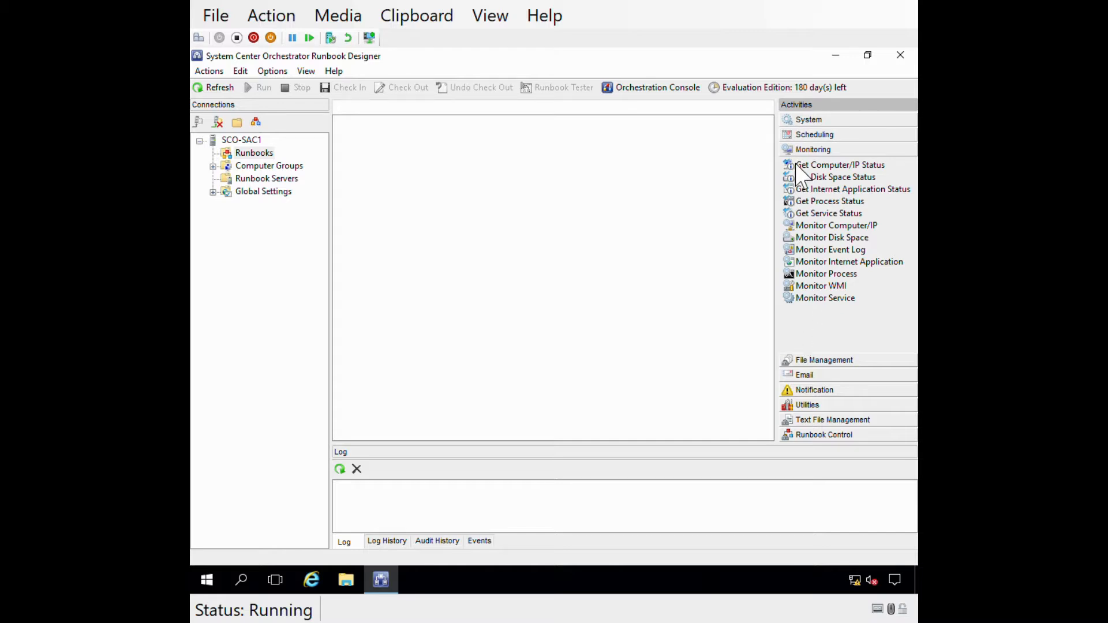
left_click(811, 361)
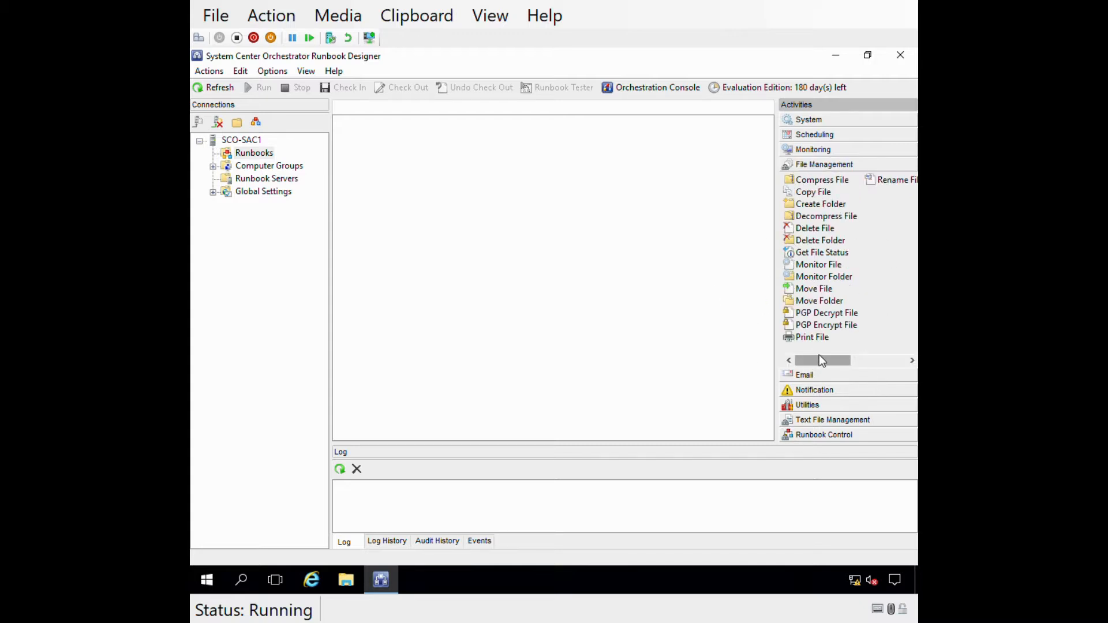
left_click_drag(825, 367, 798, 358)
left_click(804, 375)
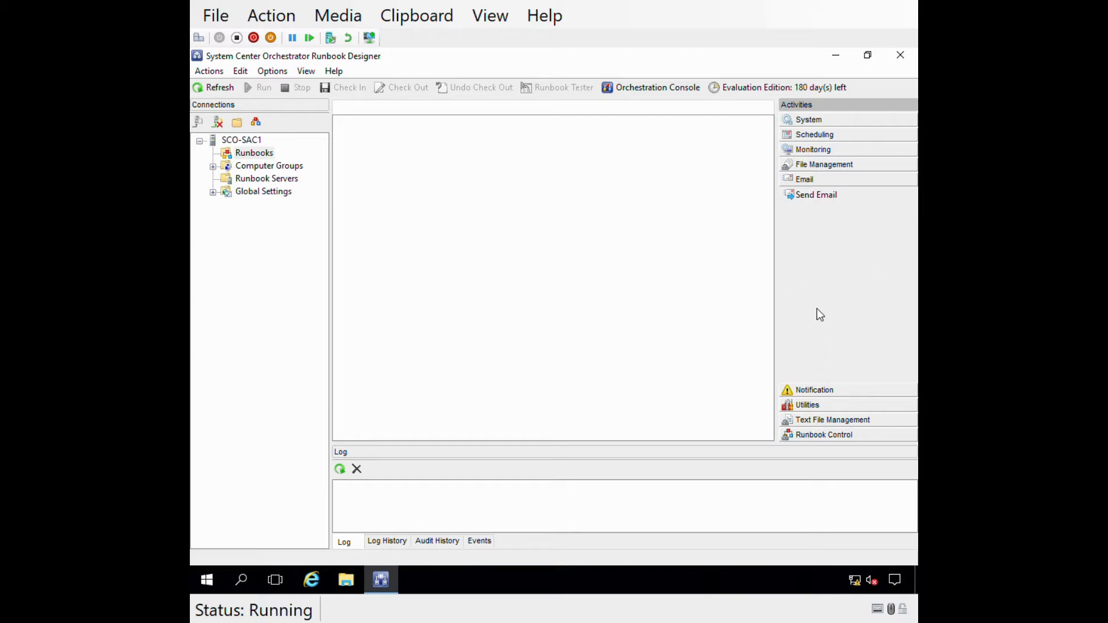
- Browse the Notification, Utilities, Text File Management and Runbook Control activities, ending on Text File Management
left_click(815, 390)
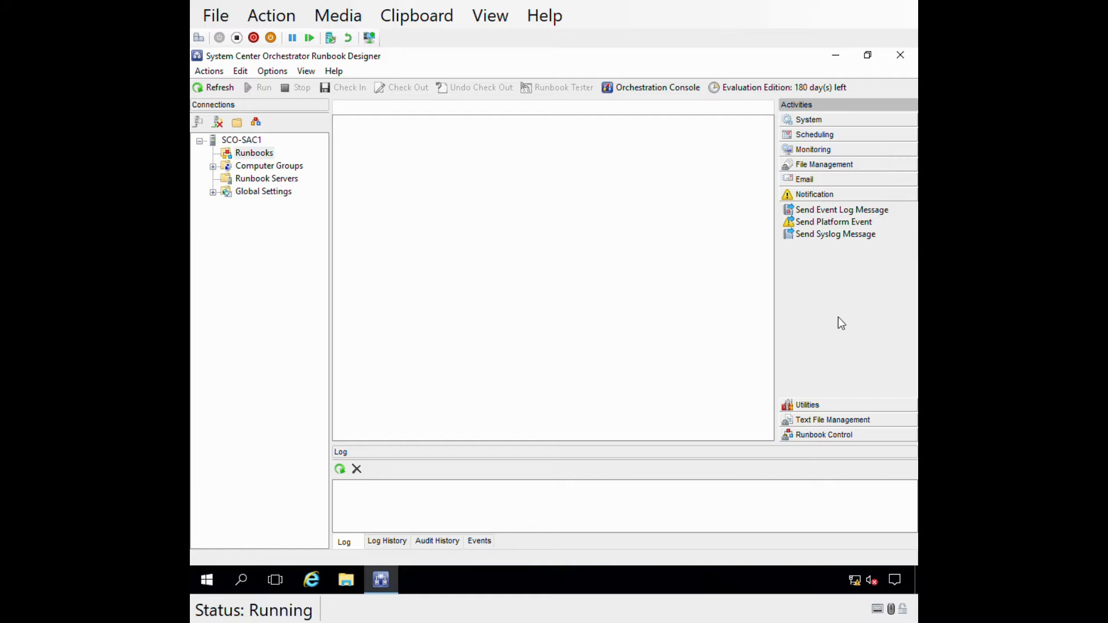
left_click(803, 404)
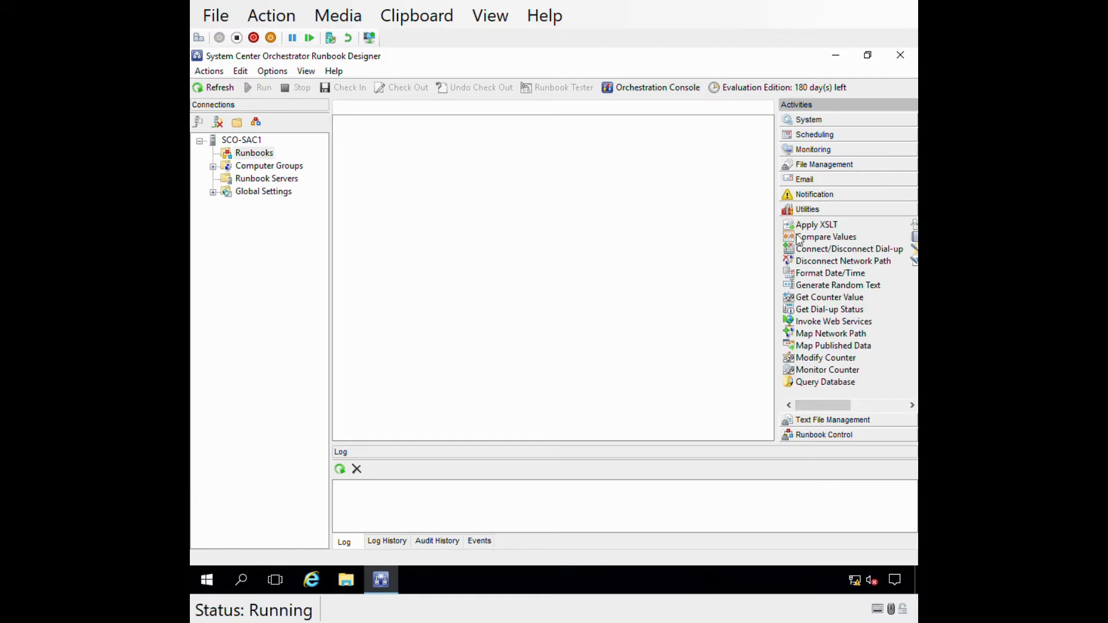
mouse_move(819, 405)
left_mouse_down()
mouse_move(853, 406)
mouse_move(805, 397)
mouse_move(877, 399)
mouse_move(810, 399)
left_mouse_up()
left_click(810, 423)
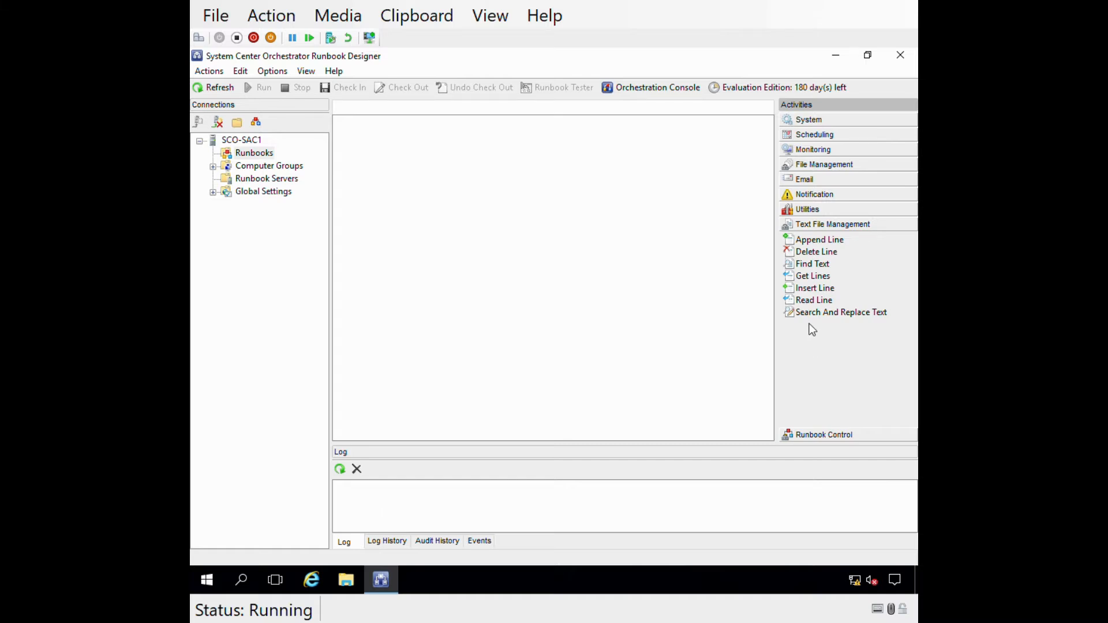
left_click(823, 437)
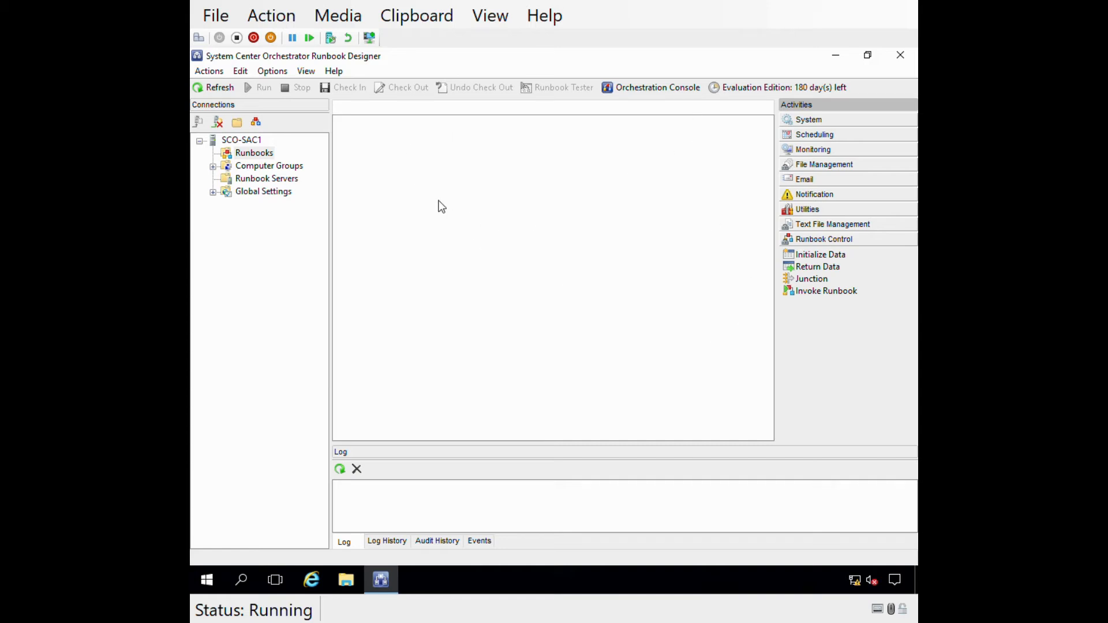
left_click(228, 153)
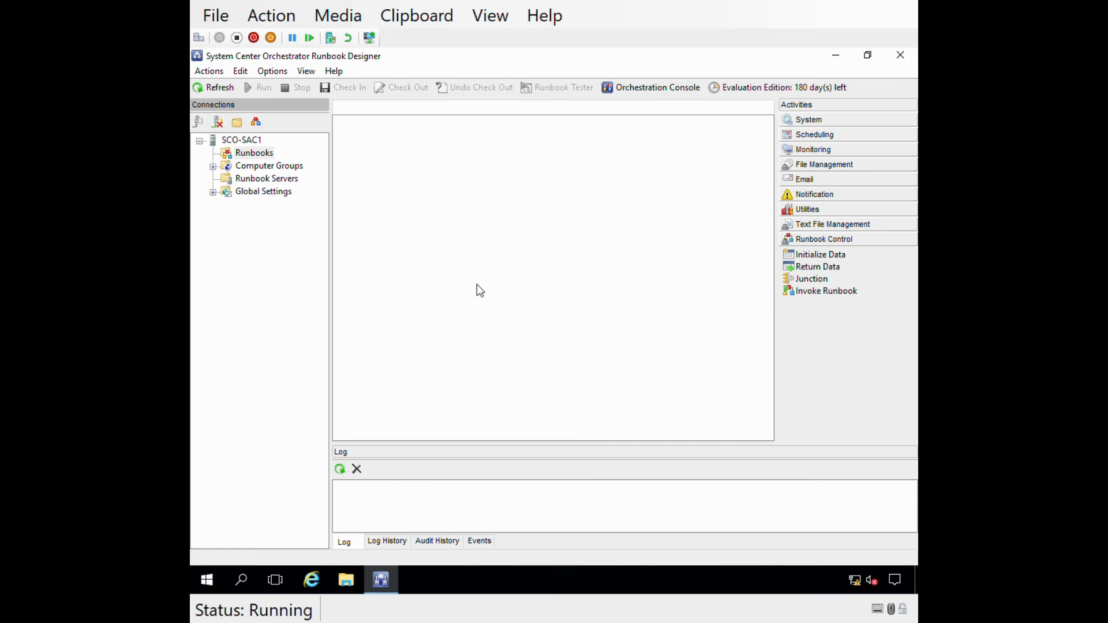
left_click(812, 225)
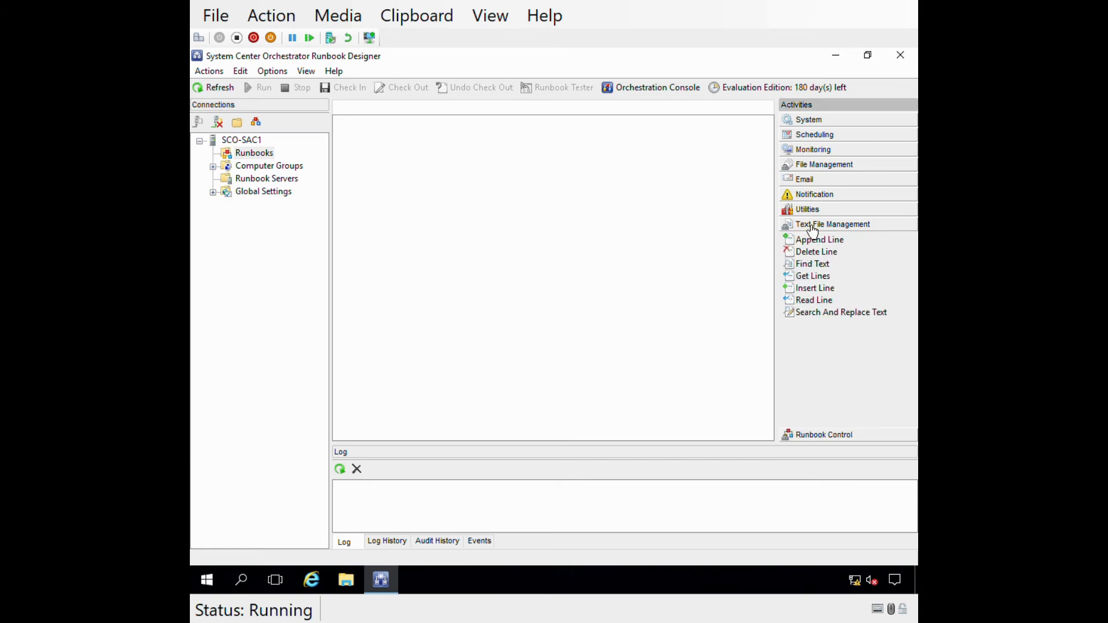